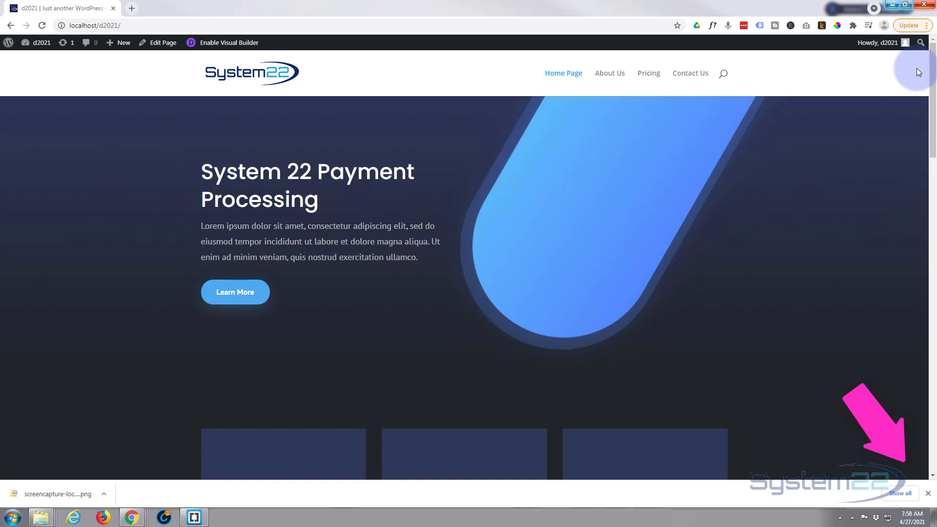
Step: Delete the old sunset-image call-to-action section from the home page
left_click_drag(933, 141, 934, 303)
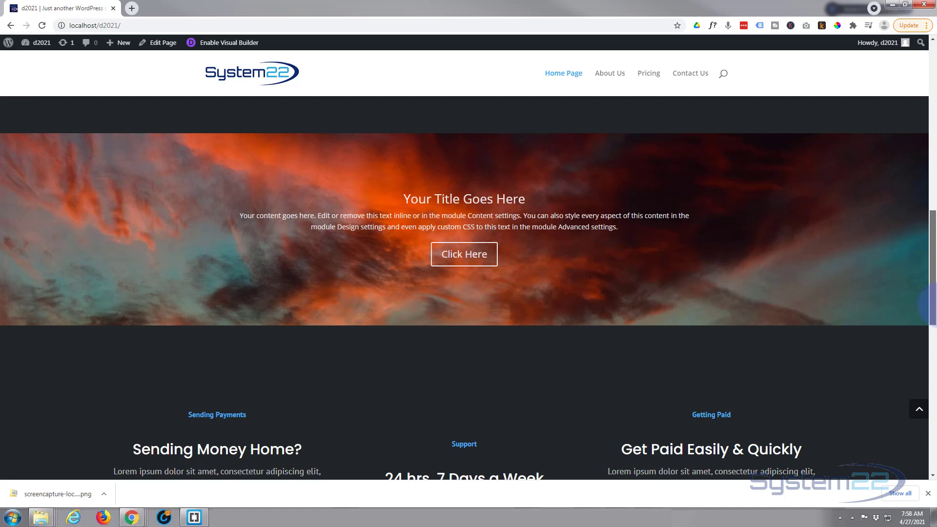
mouse_move(934, 303)
left_mouse_down()
mouse_move(934, 329)
mouse_move(934, 221)
mouse_move(934, 310)
left_mouse_up()
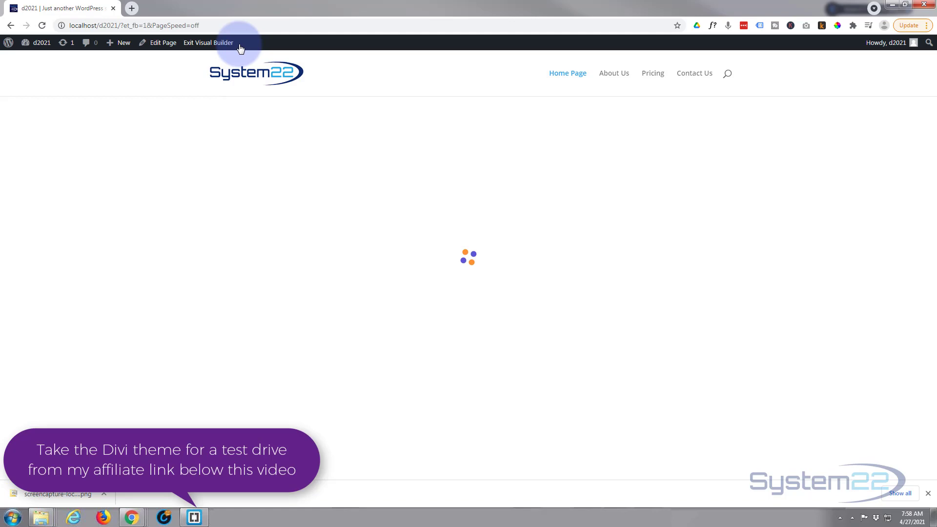
scroll(254, 131, "down", 10)
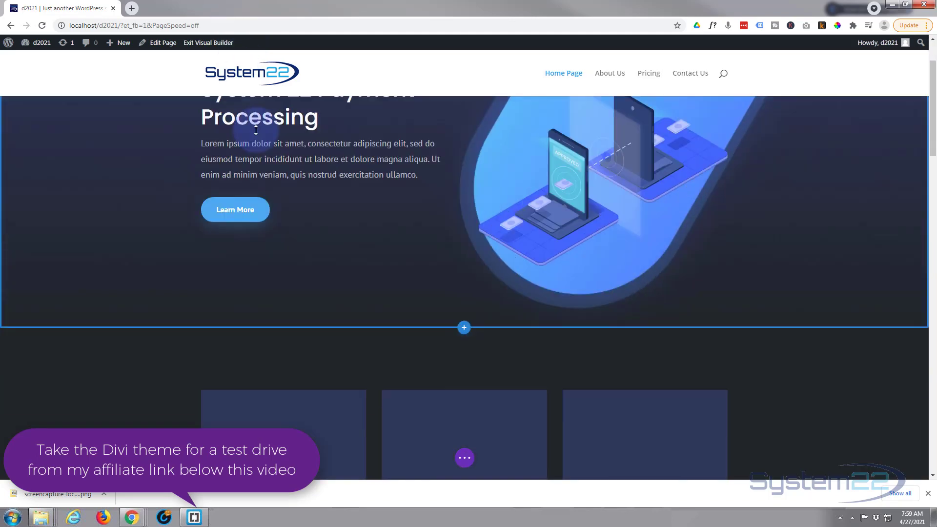
scroll(256, 129, "down", 3)
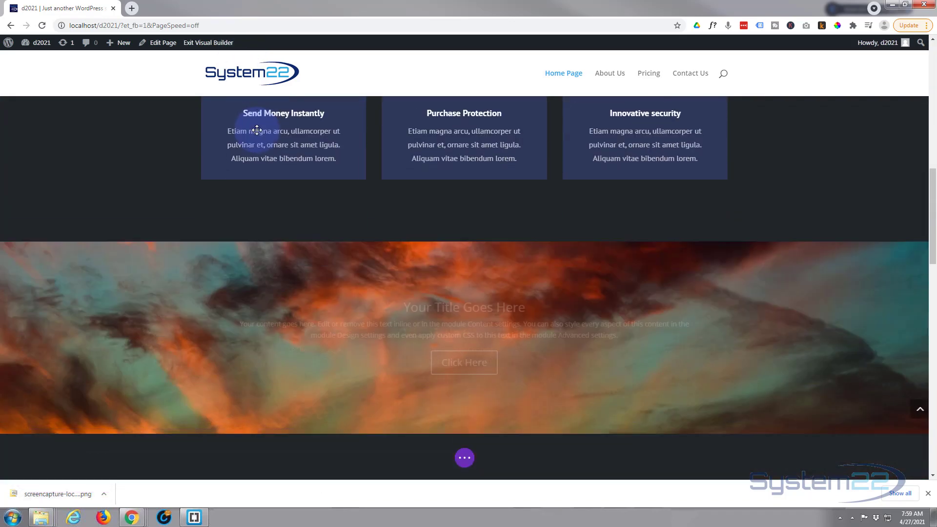
scroll(258, 129, "down", 1)
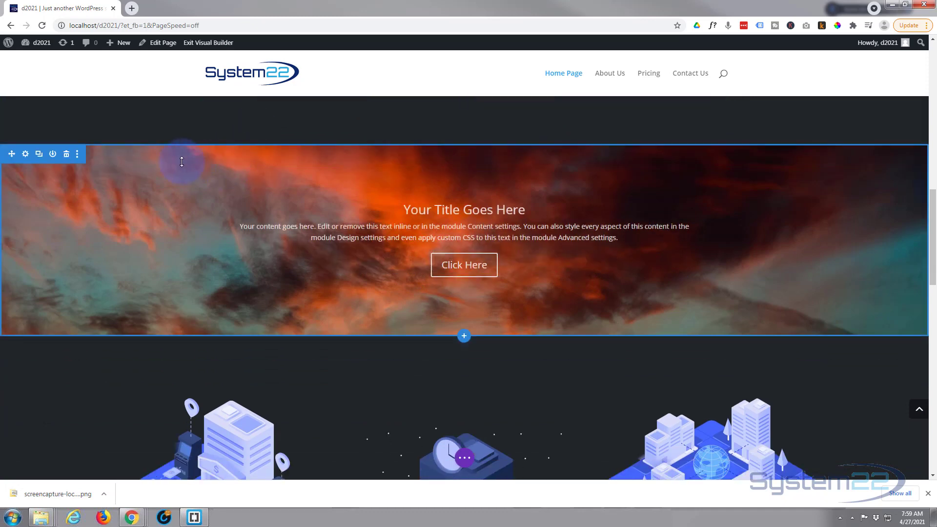
left_click(66, 154)
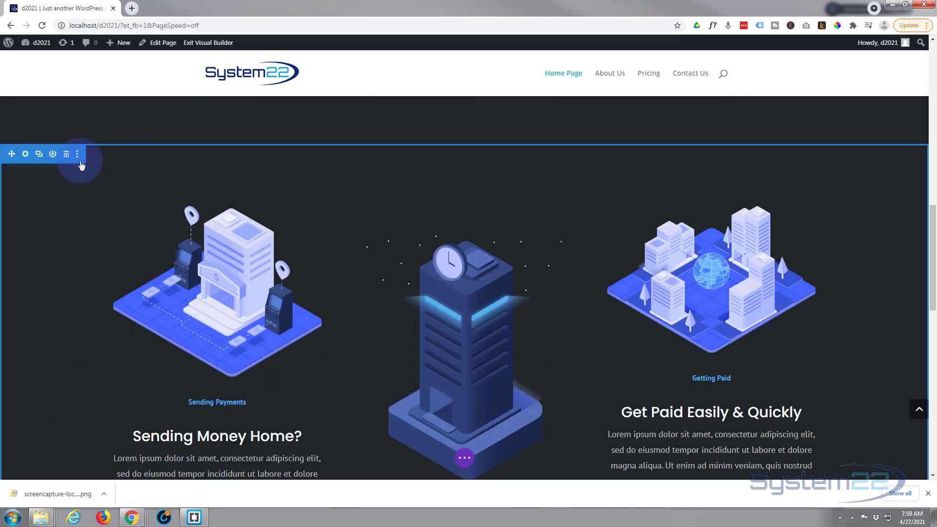
scroll(478, 236, "up", 2)
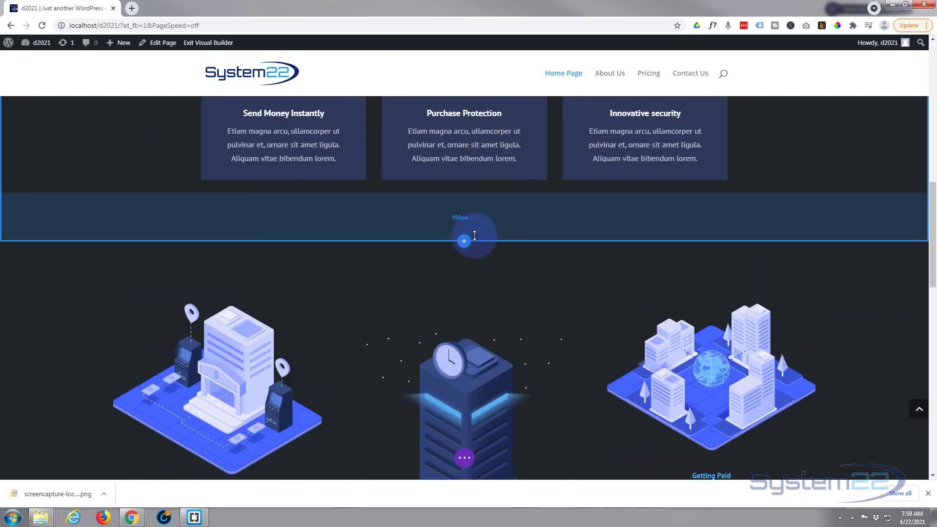
Step: Insert a regular section with a one-column row and browse the available modules
left_click(465, 242)
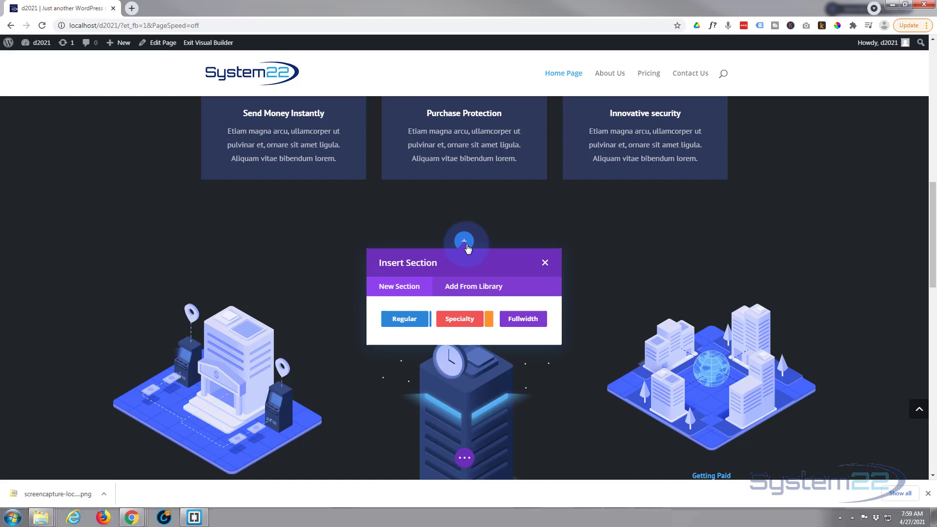
left_click(413, 322)
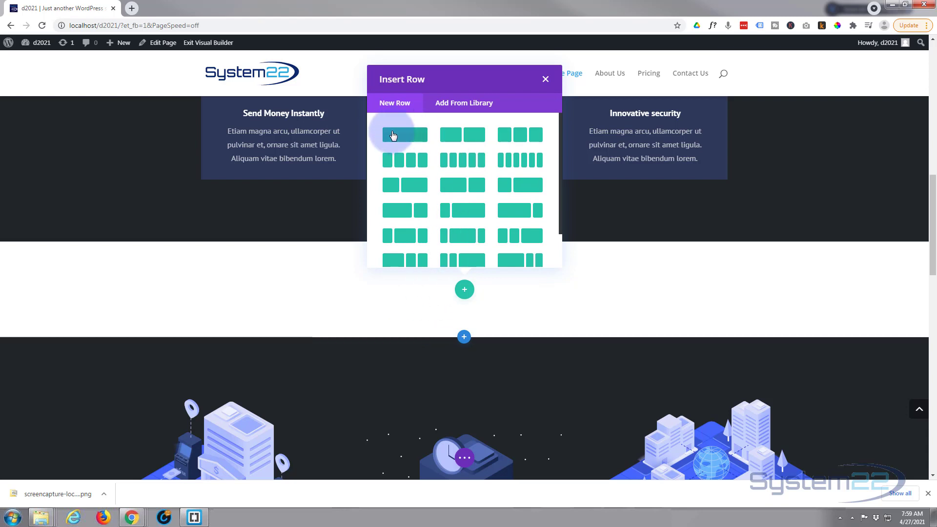
left_click(409, 140)
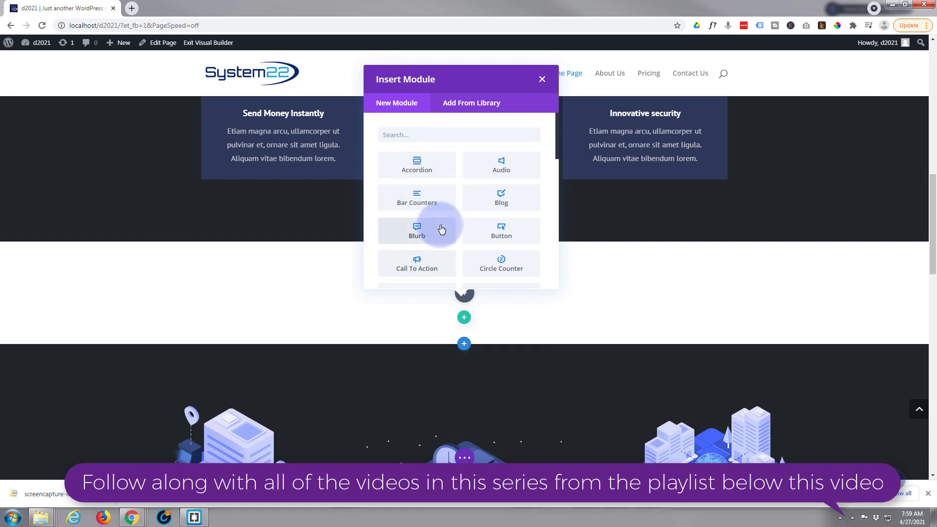
scroll(441, 230, "down", 5)
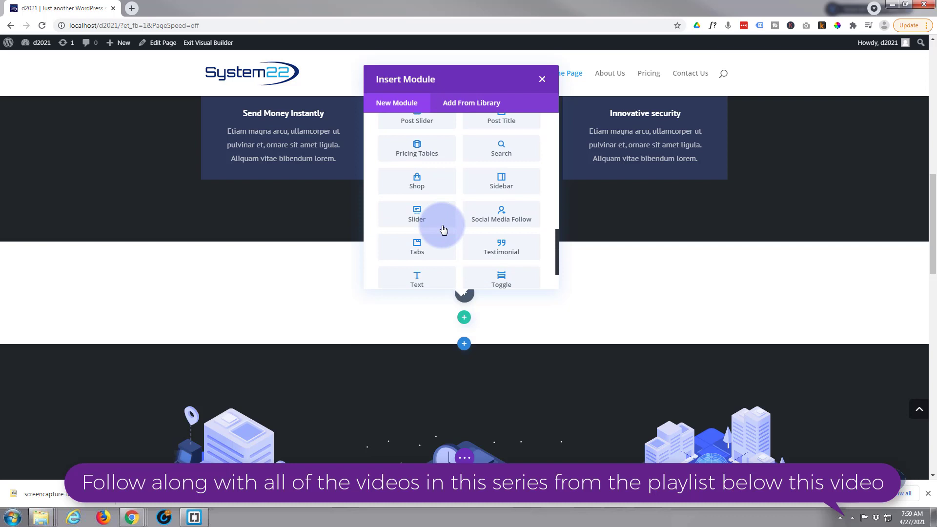
scroll(443, 230, "down", 1)
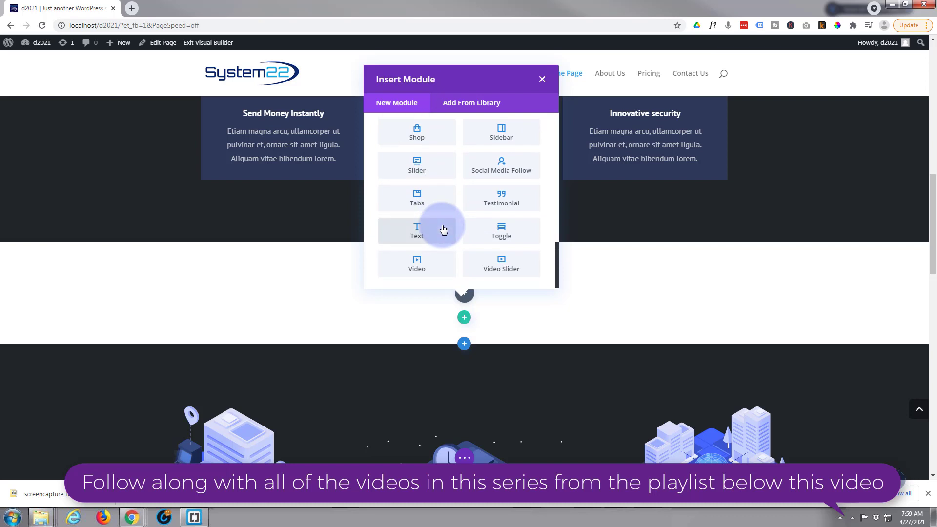
scroll(443, 230, "up", 5)
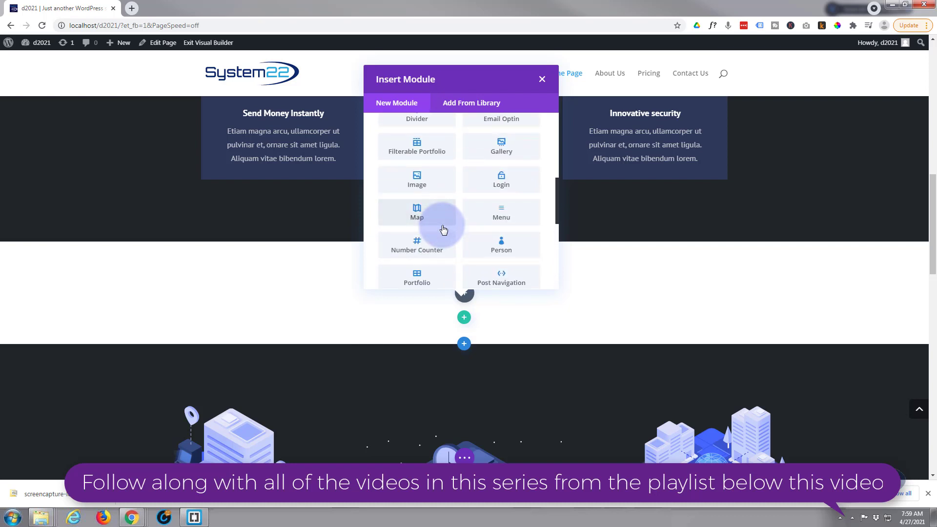
scroll(443, 229, "up", 5)
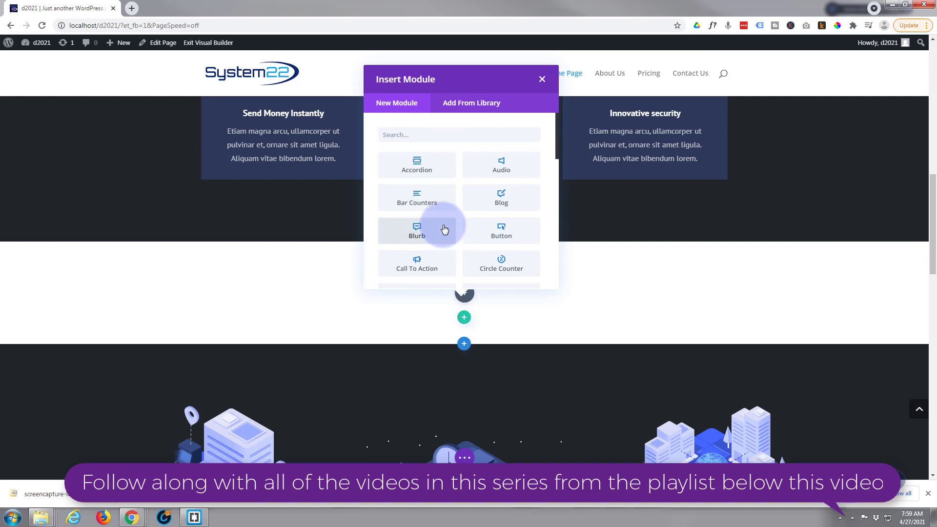
Step: Add a Call To Action module and review its default title, Click Here button and body text
left_click(418, 266)
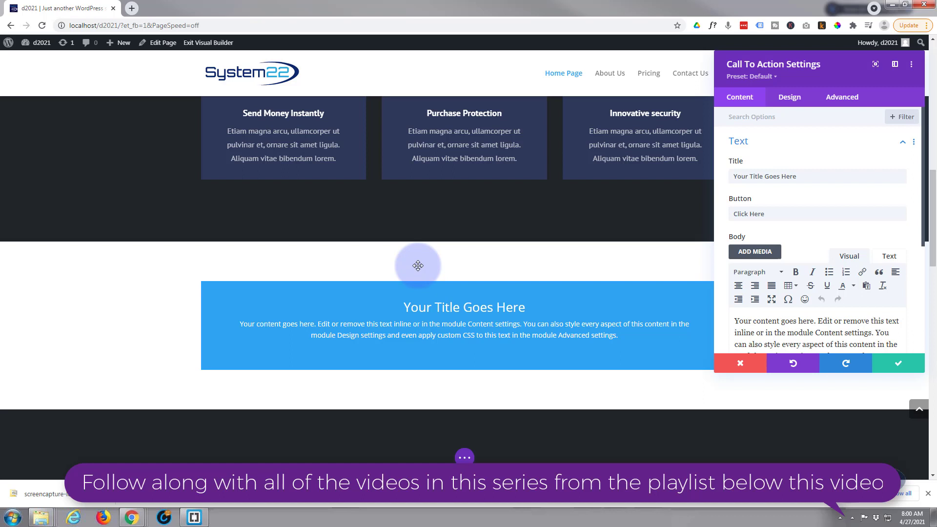
scroll(419, 265, "down", 1)
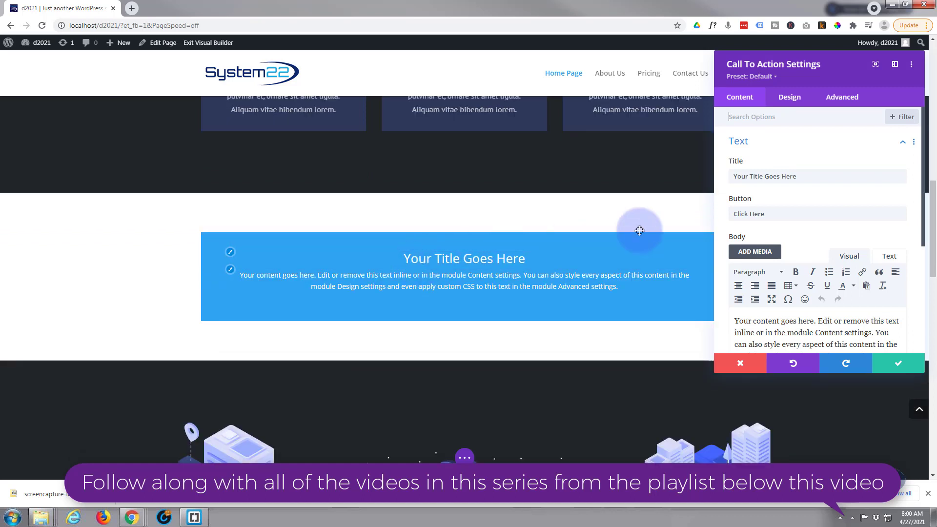
left_click_drag(807, 178, 722, 180)
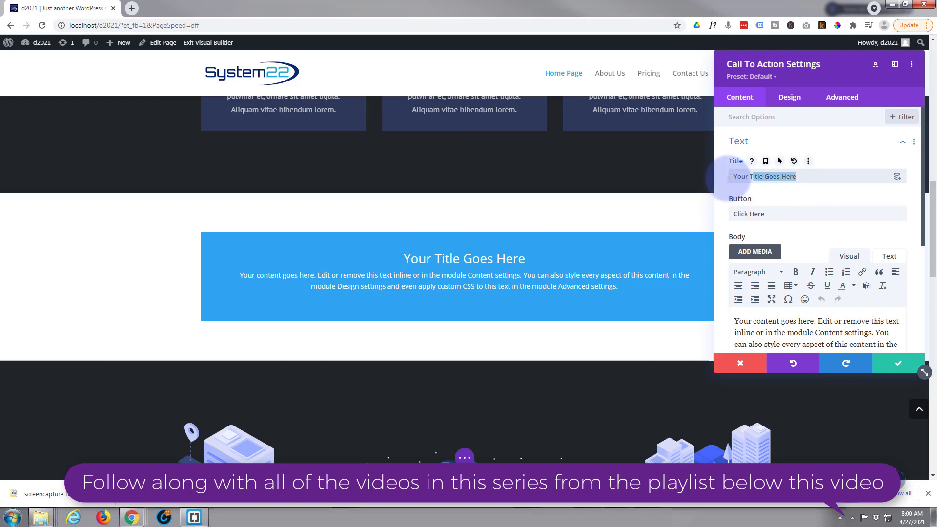
scroll(728, 194, "down", 1)
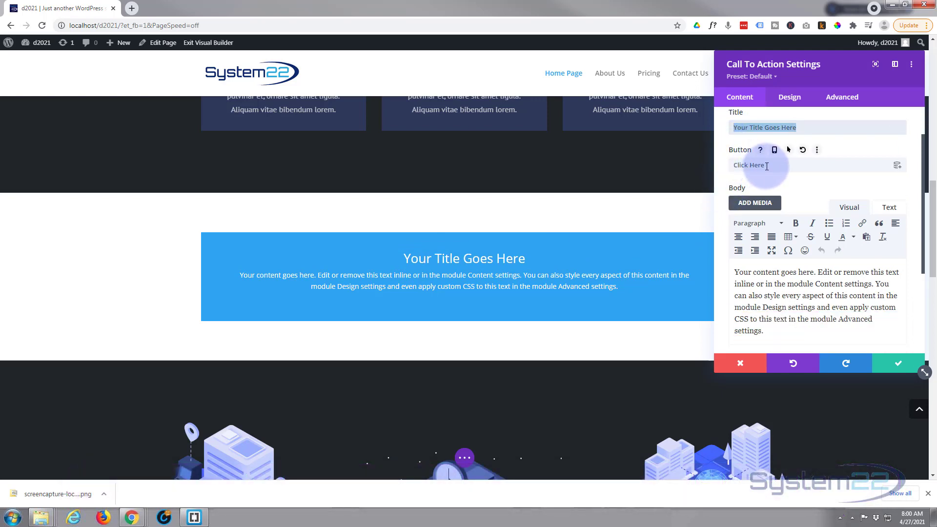
left_click_drag(765, 166, 726, 168)
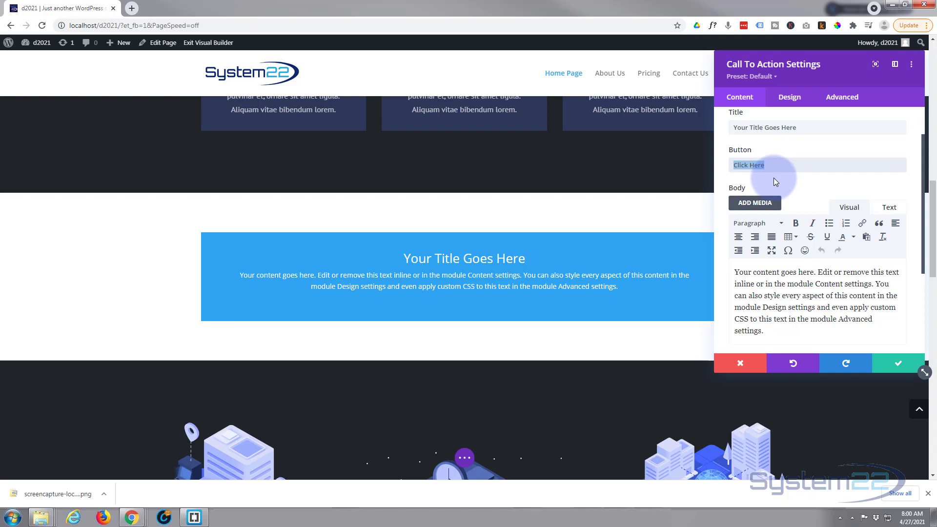
scroll(774, 177, "down", 1)
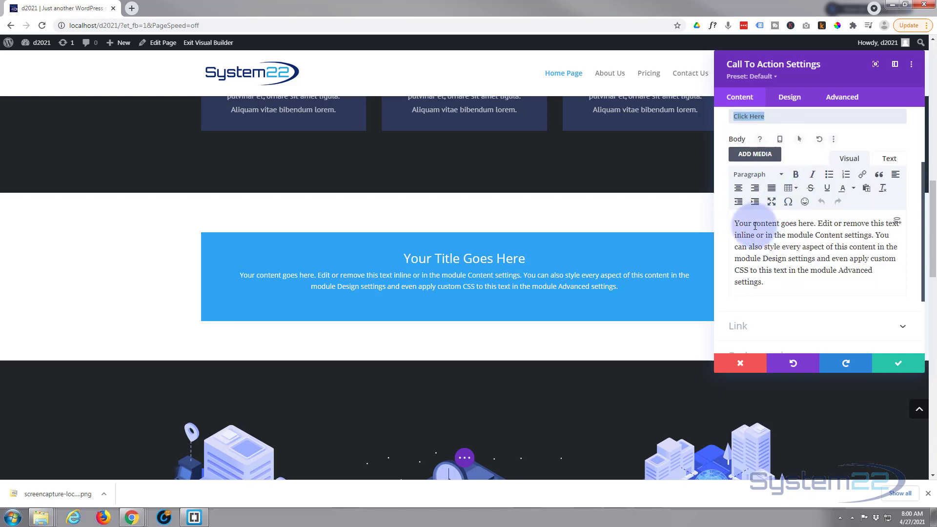
left_click_drag(738, 223, 785, 287)
left_click(785, 286)
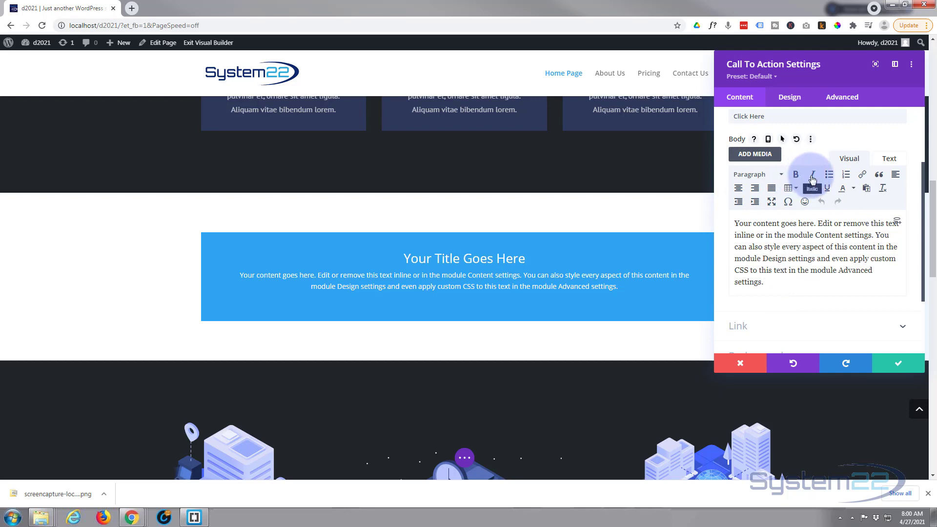
left_click(803, 291)
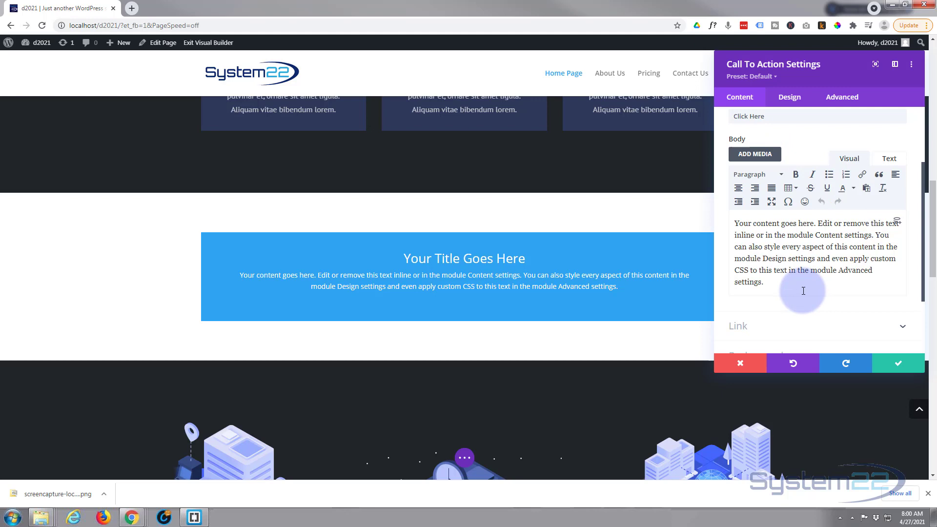
scroll(805, 236, "down", 2)
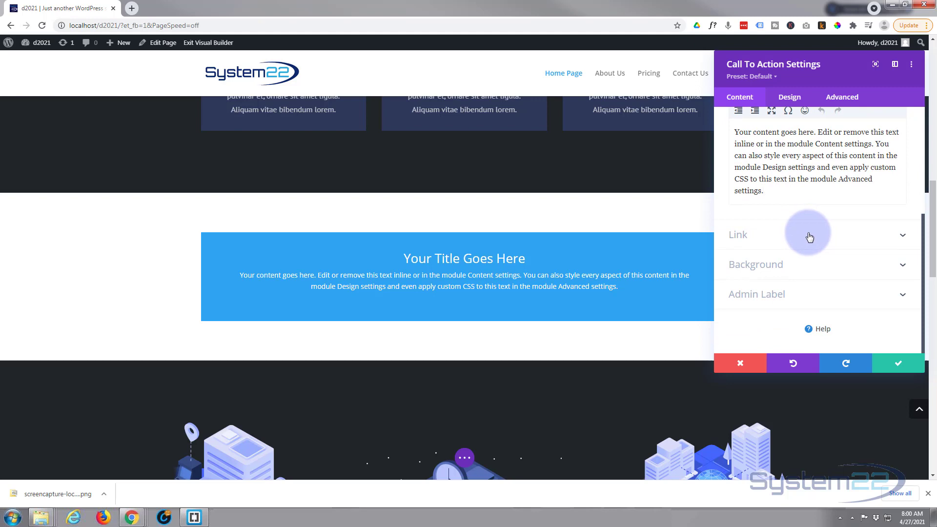
Step: Set the Call To Action's button link URL to # and expand its Background options
left_click(810, 236)
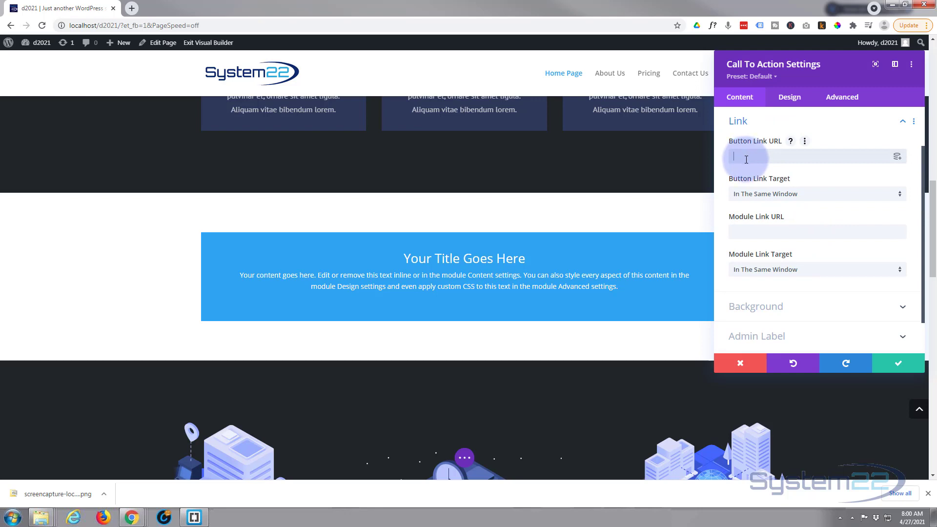
type("#")
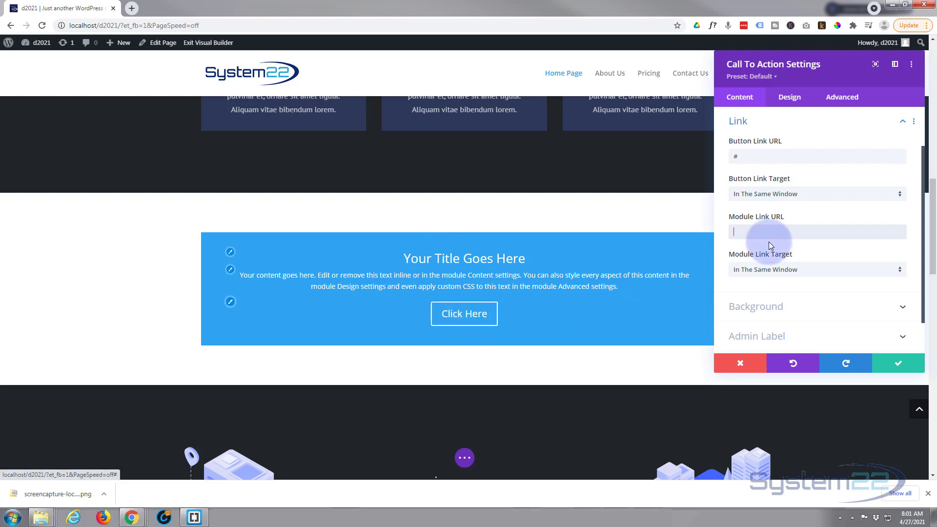
left_click(757, 233)
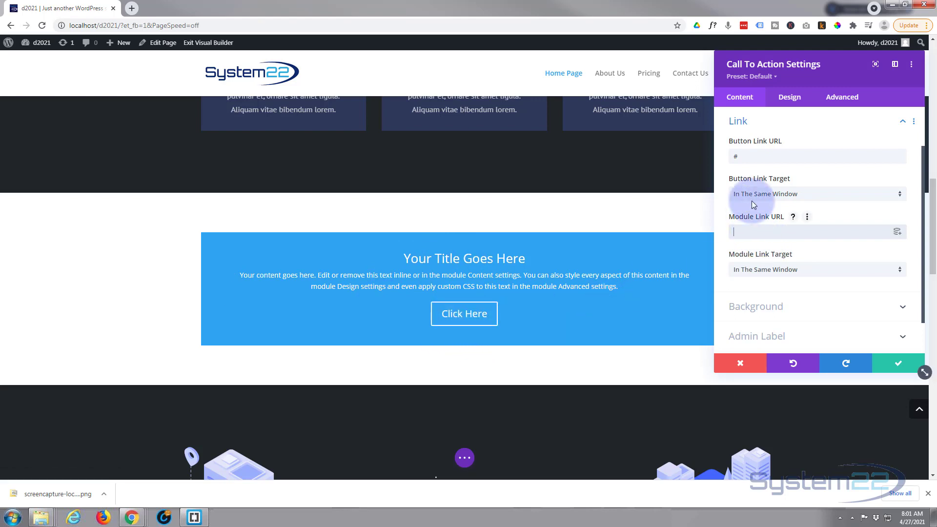
left_click(765, 270)
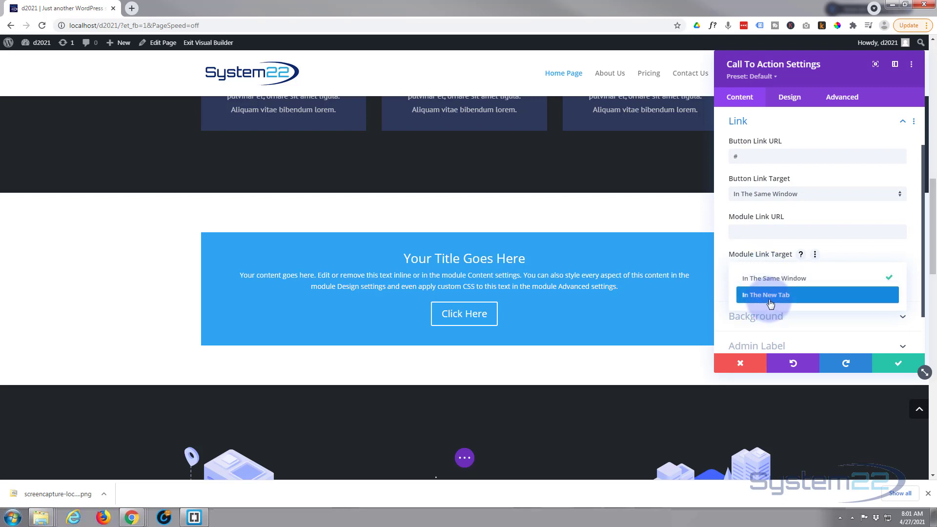
left_click(719, 238)
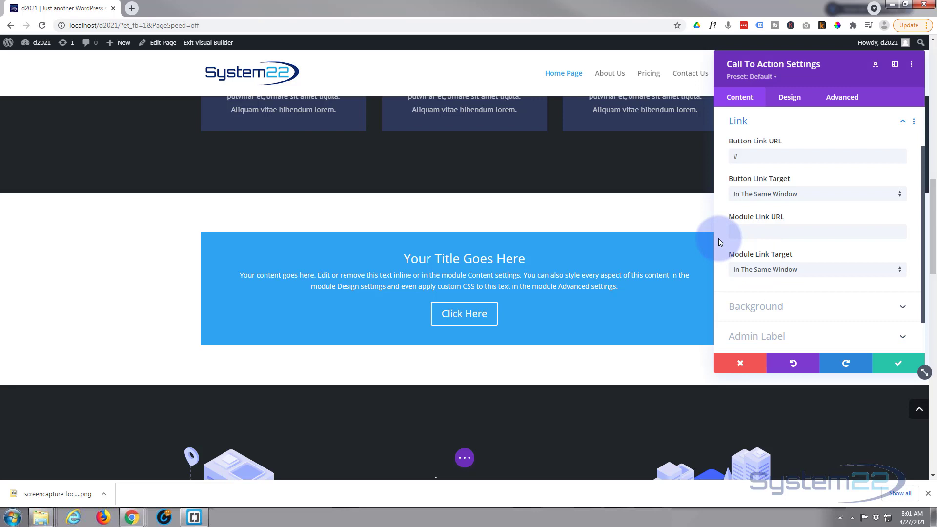
scroll(744, 306, "down", 2)
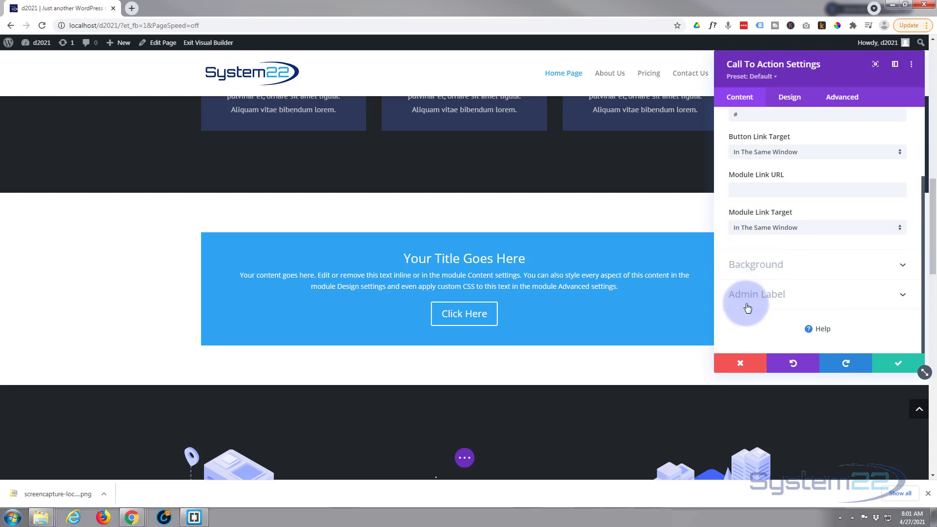
left_click(815, 270)
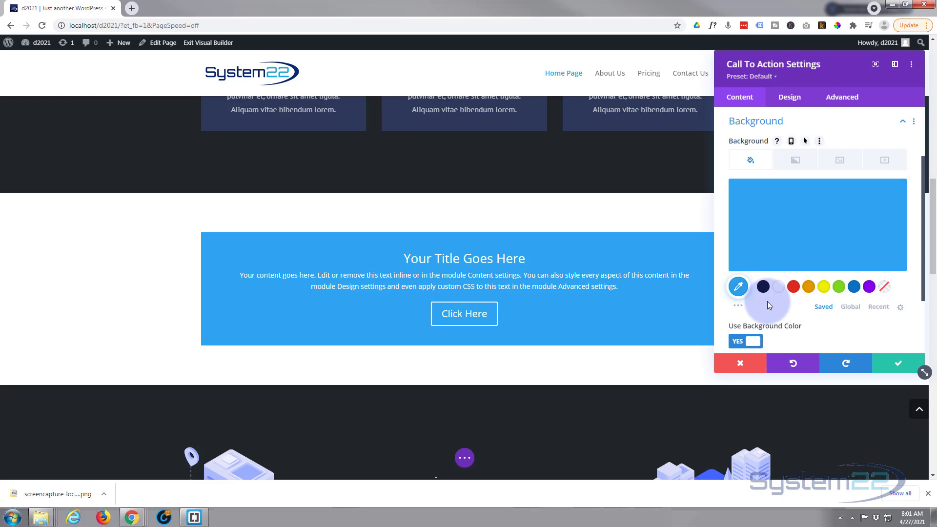
Step: Close the Call To Action settings and give the section the orange sunset sky background image
left_click(894, 369)
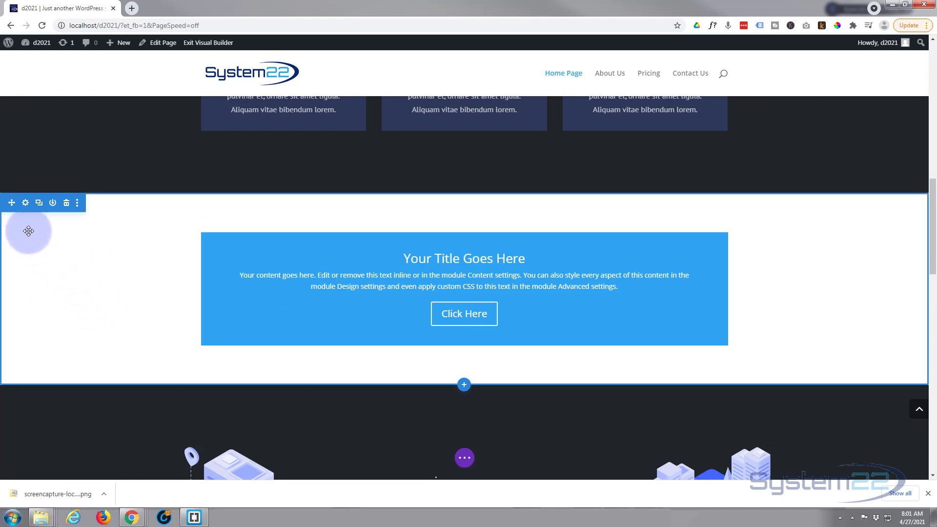
left_click(25, 203)
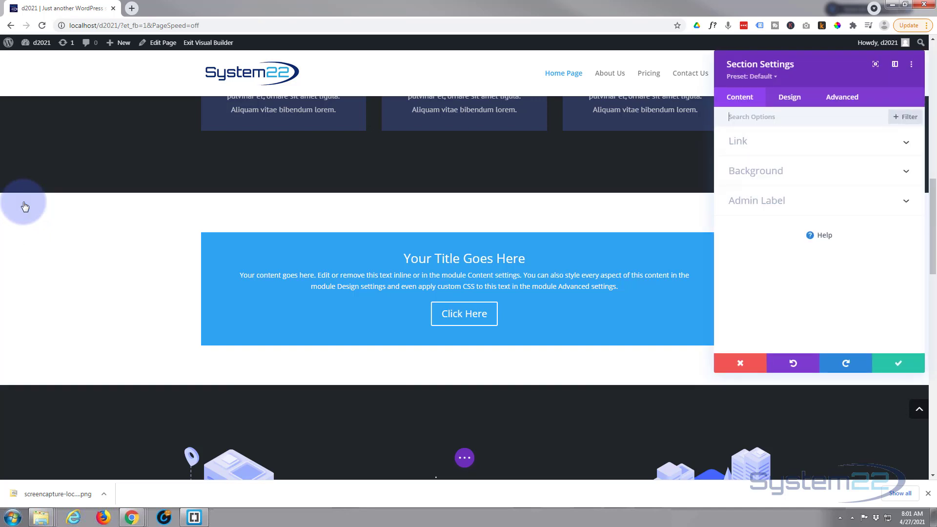
left_click(785, 176)
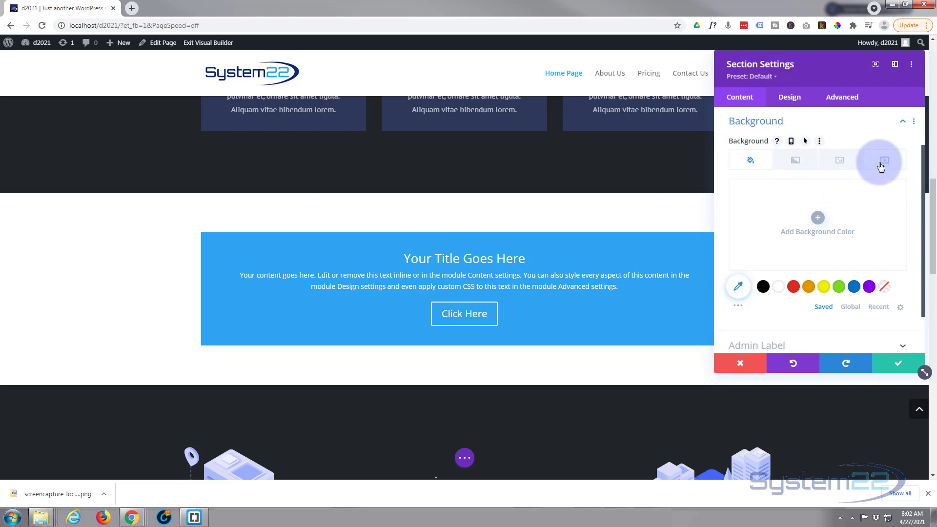
left_click(842, 164)
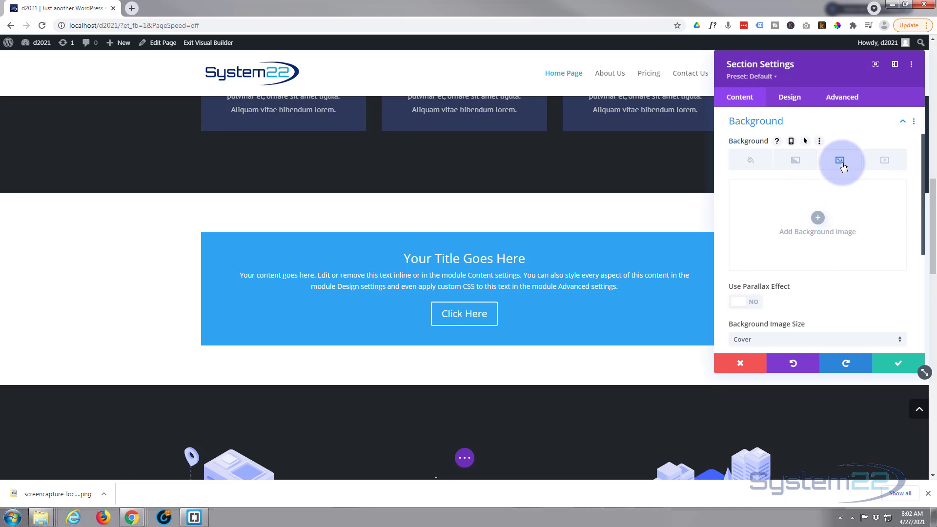
left_click(819, 217)
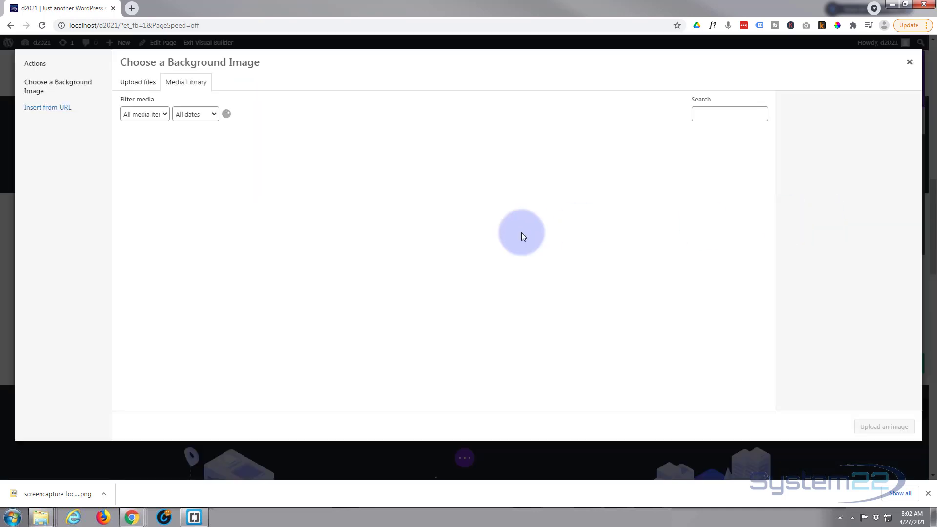
scroll(460, 194, "down", 3)
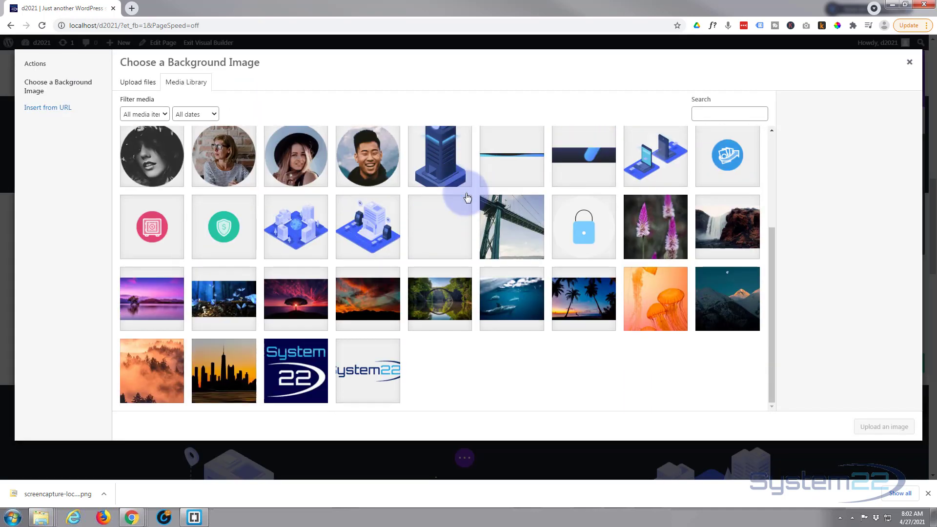
left_click(374, 298)
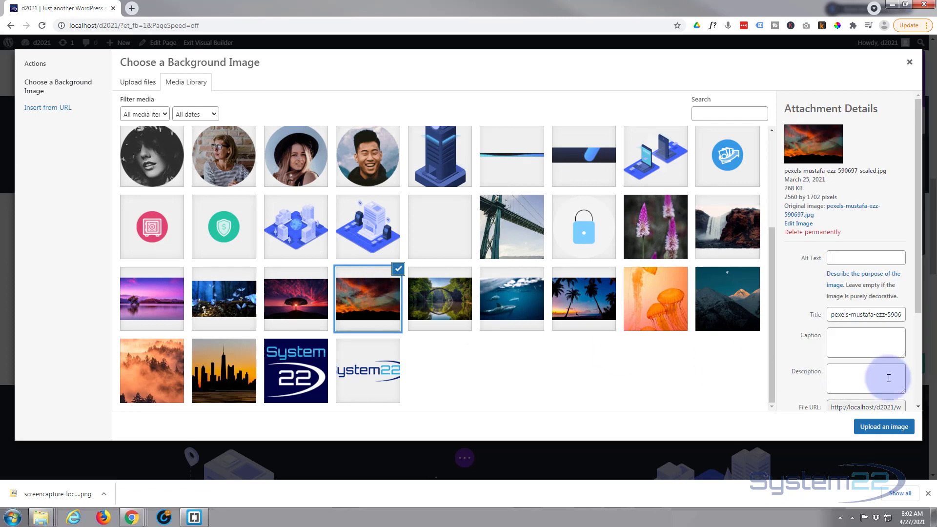
left_click(885, 427)
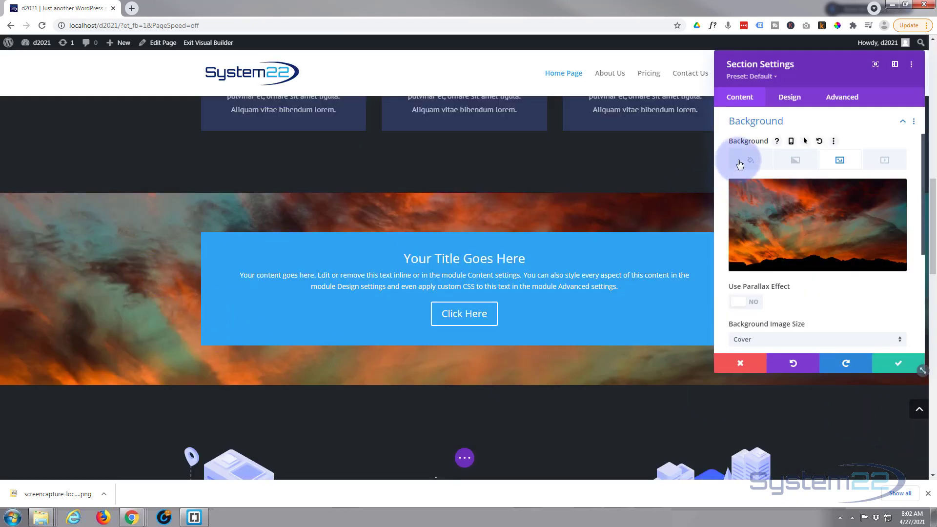
Step: Turn on the parallax effect for the section's sunset background and scroll to preview it
scroll(808, 290, "down", 2)
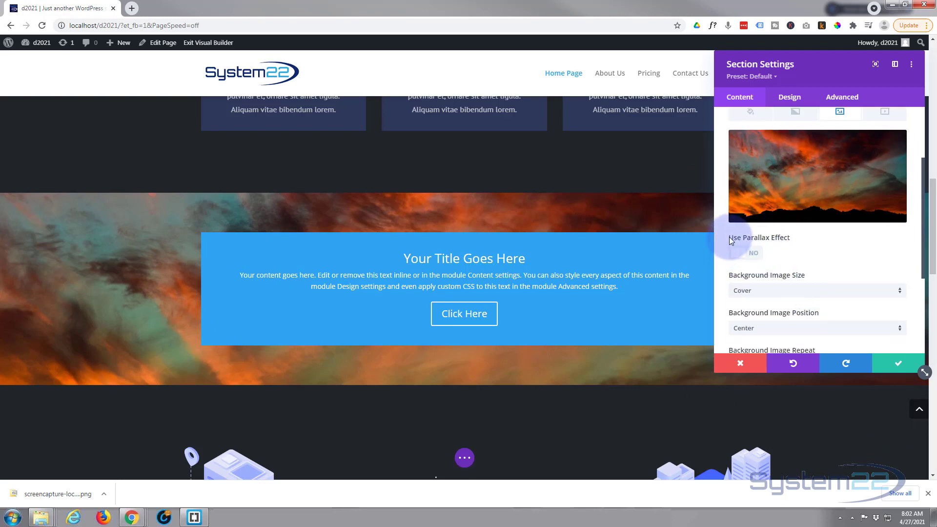
left_click(753, 254)
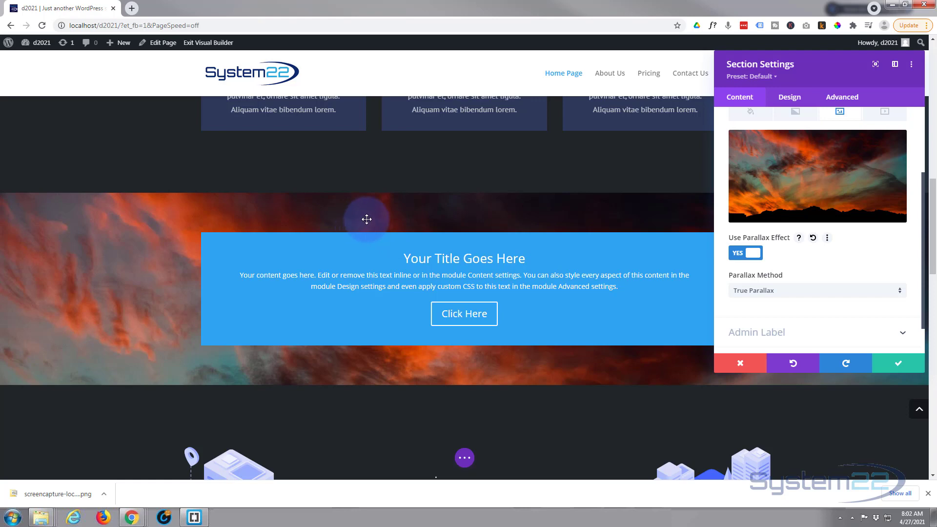
scroll(367, 219, "up", 1)
scroll(367, 219, "up", 3)
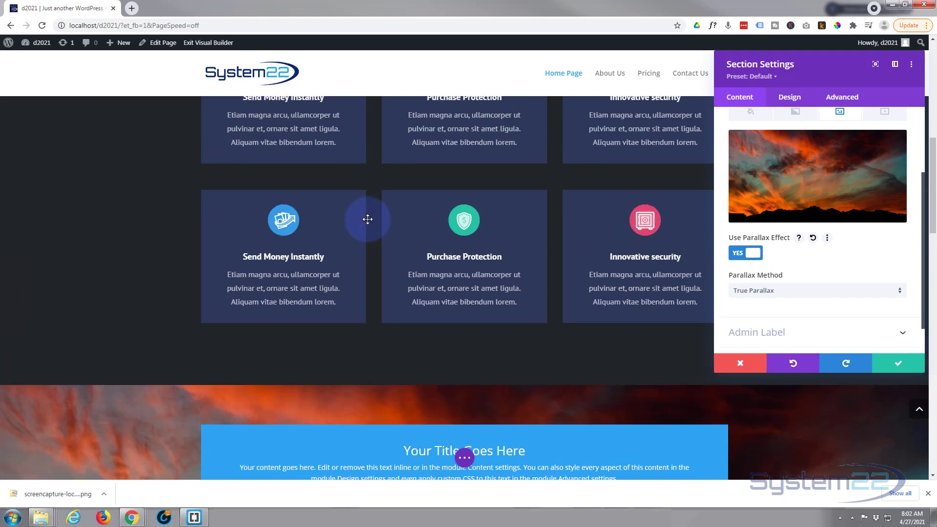
scroll(369, 220, "down", 3)
scroll(369, 219, "down", 2)
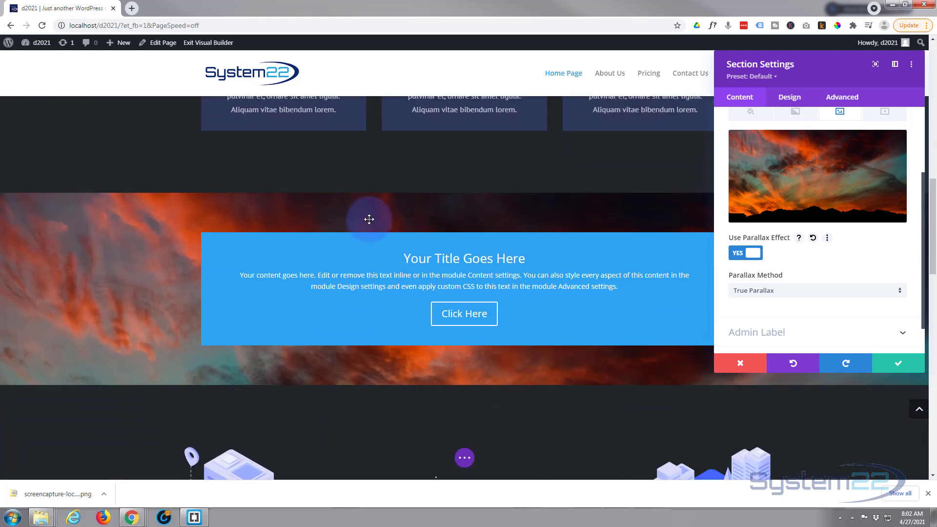
scroll(371, 220, "down", 2)
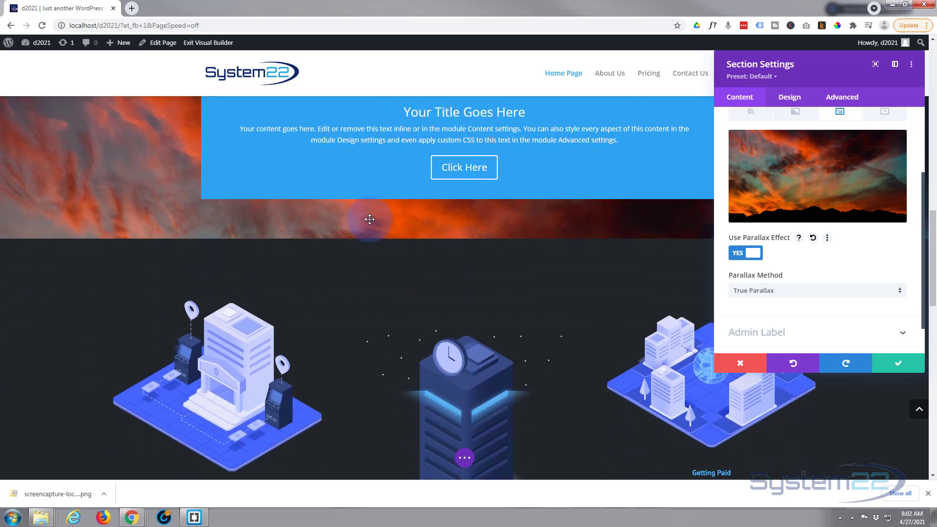
scroll(371, 221, "up", 4)
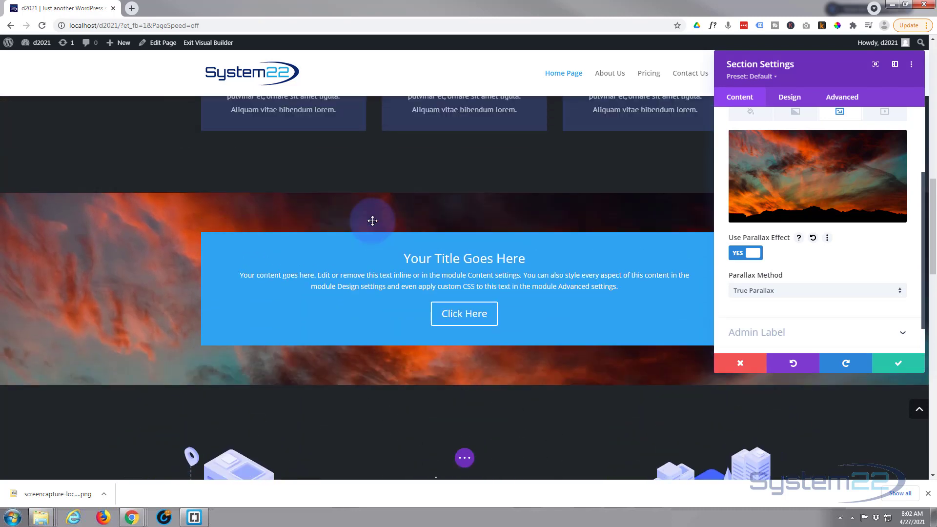
scroll(373, 220, "up", 3)
scroll(373, 221, "down", 3)
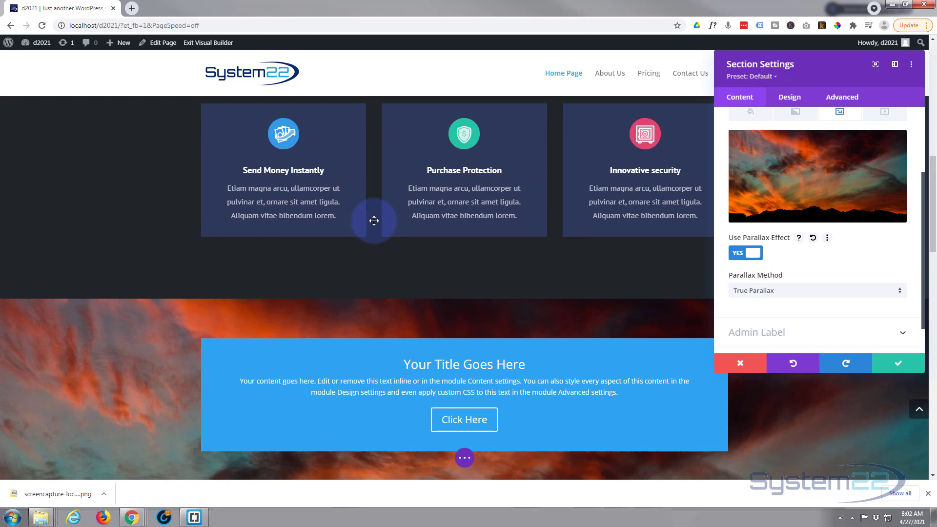
scroll(374, 221, "down", 1)
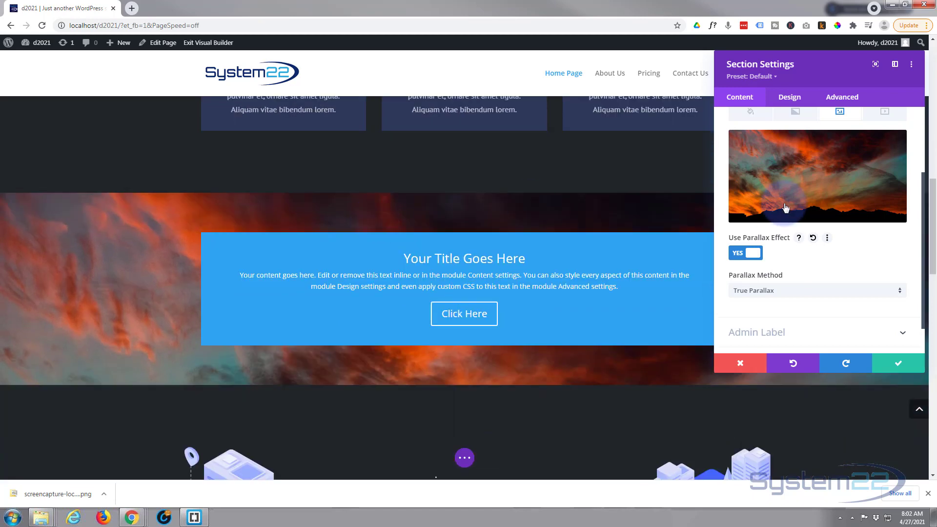
Step: Change the parallax method from True Parallax to CSS and scroll to preview it
left_click(785, 291)
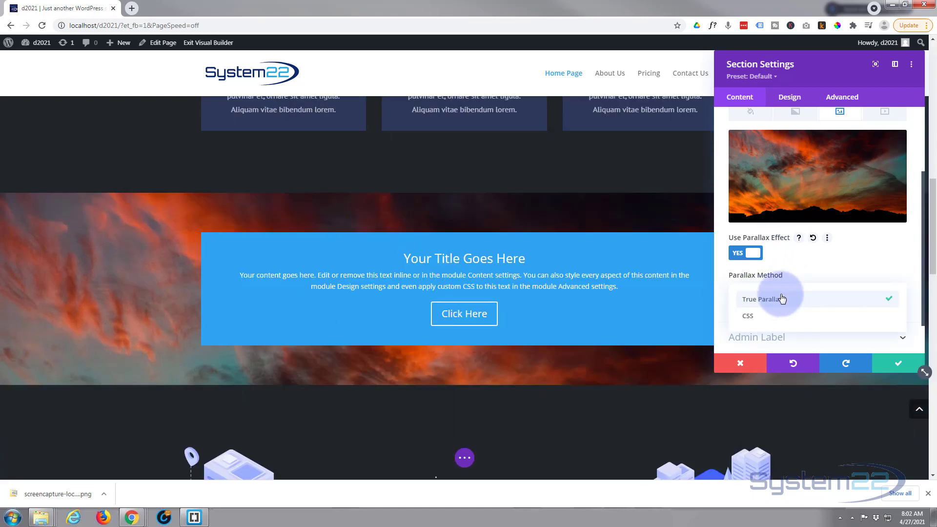
left_click(760, 316)
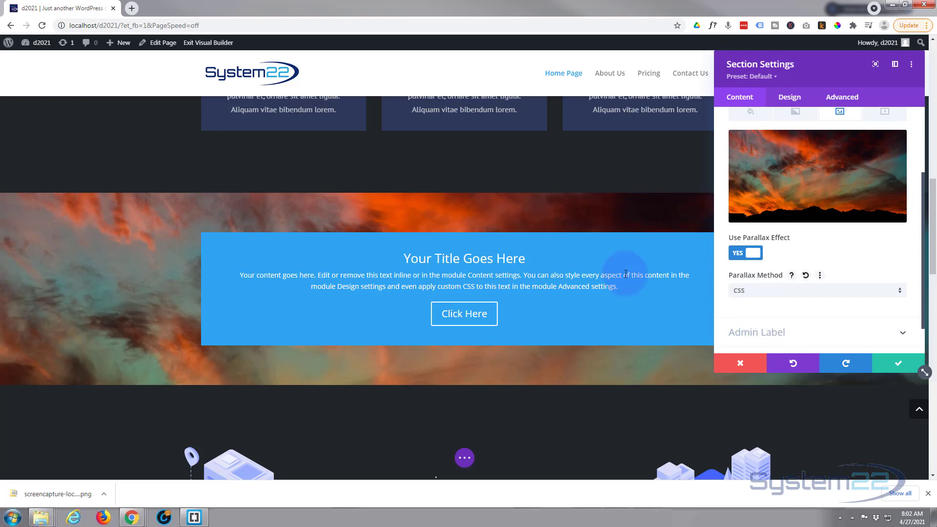
scroll(101, 209, "down", 2)
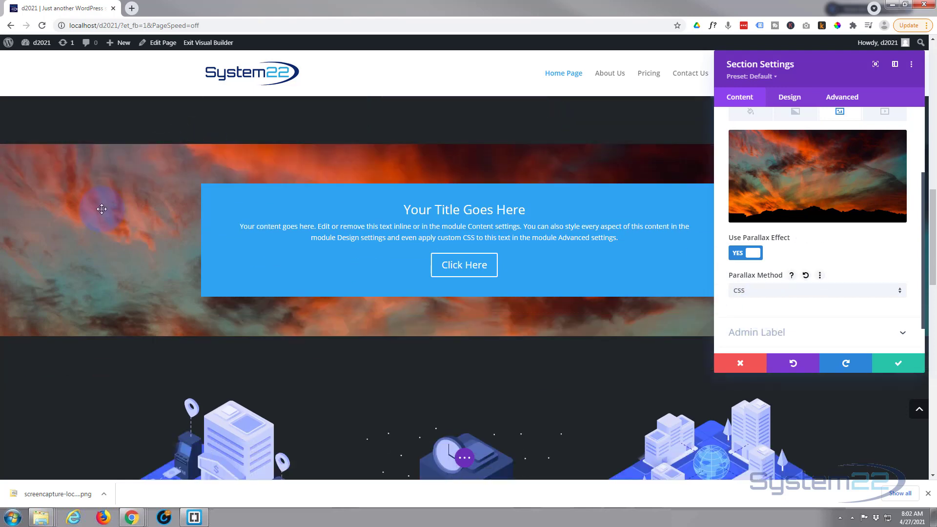
scroll(102, 209, "up", 5)
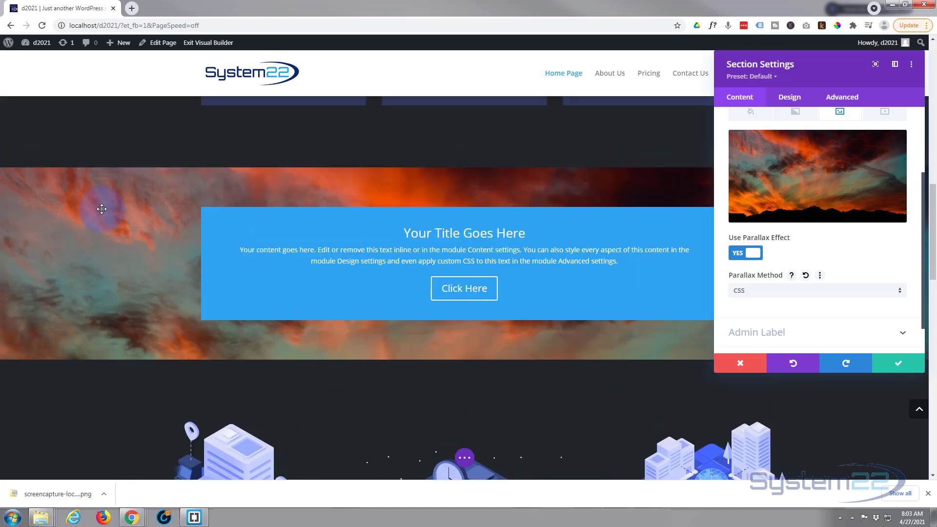
scroll(101, 209, "down", 5)
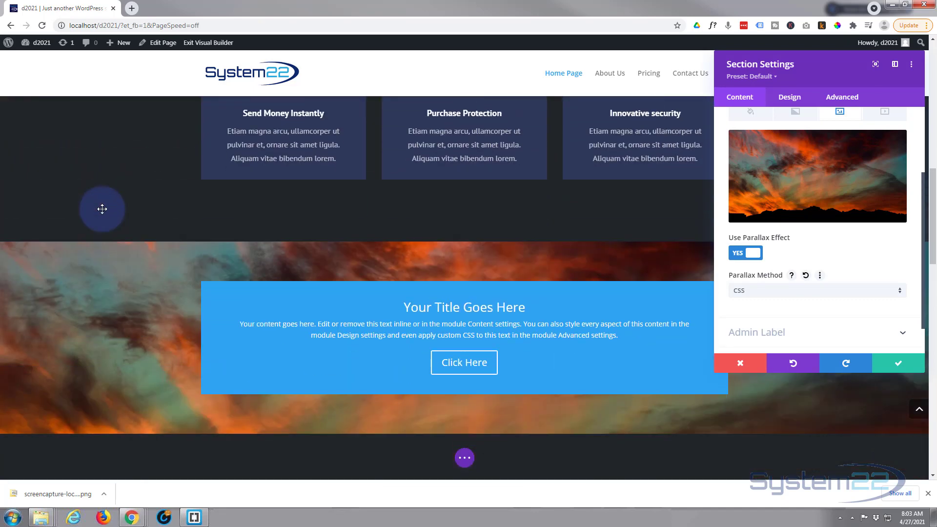
scroll(103, 209, "up", 4)
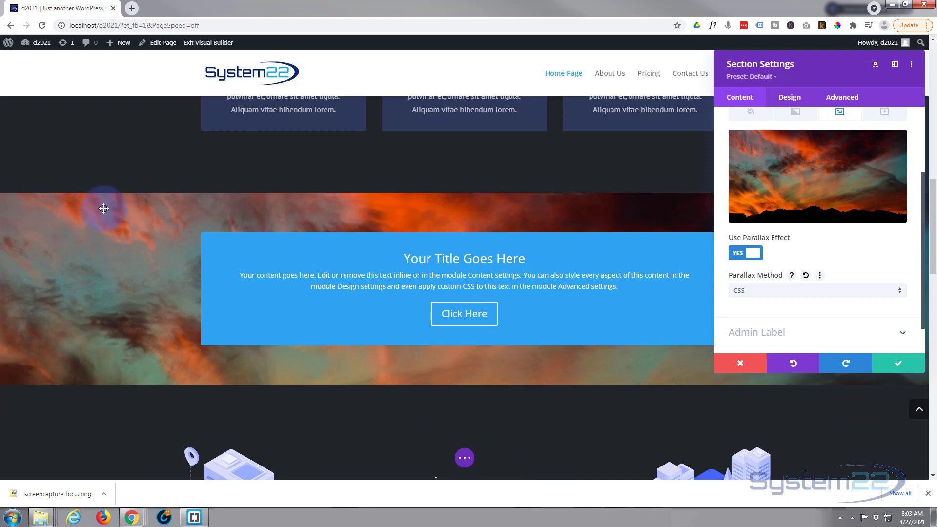
scroll(104, 208, "down", 2)
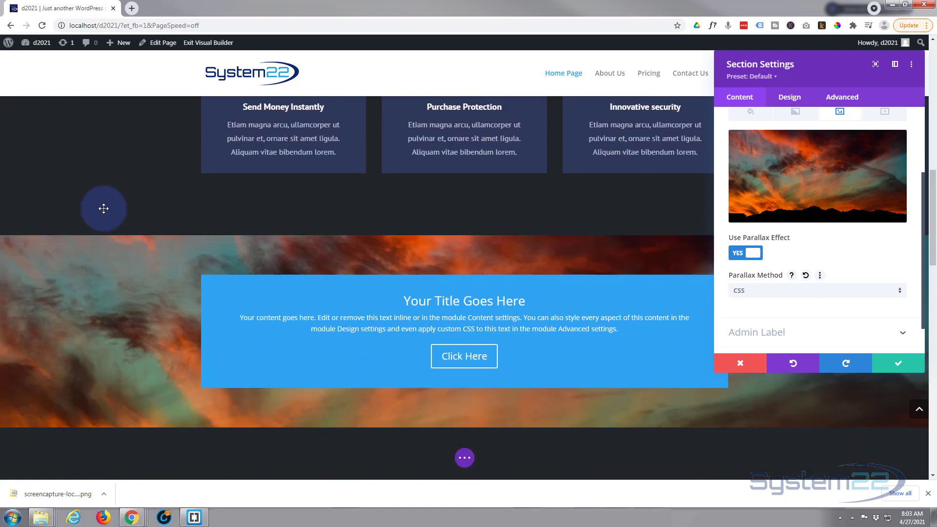
scroll(104, 208, "down", 1)
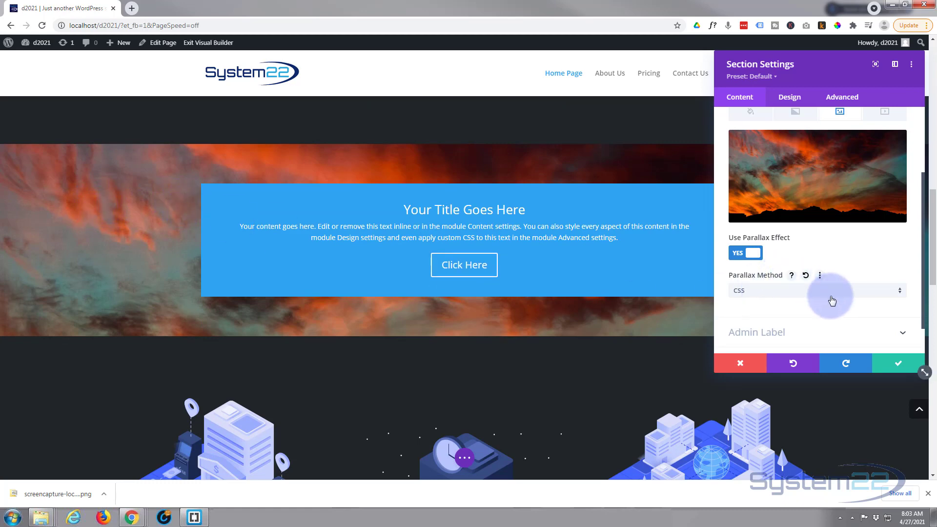
Step: Save the section settings, then delete the Call To Action module's blue background colour
left_click(908, 370)
mouse_move(435, 207)
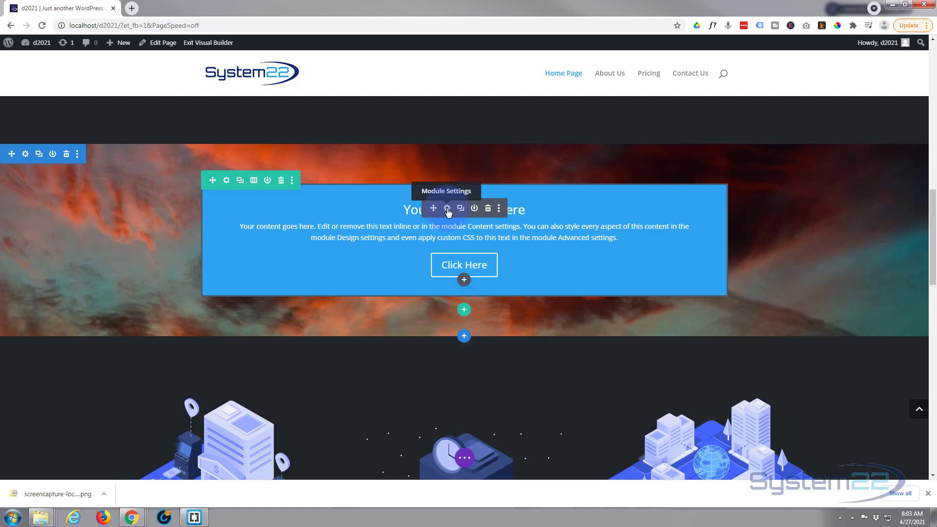
left_click(448, 209)
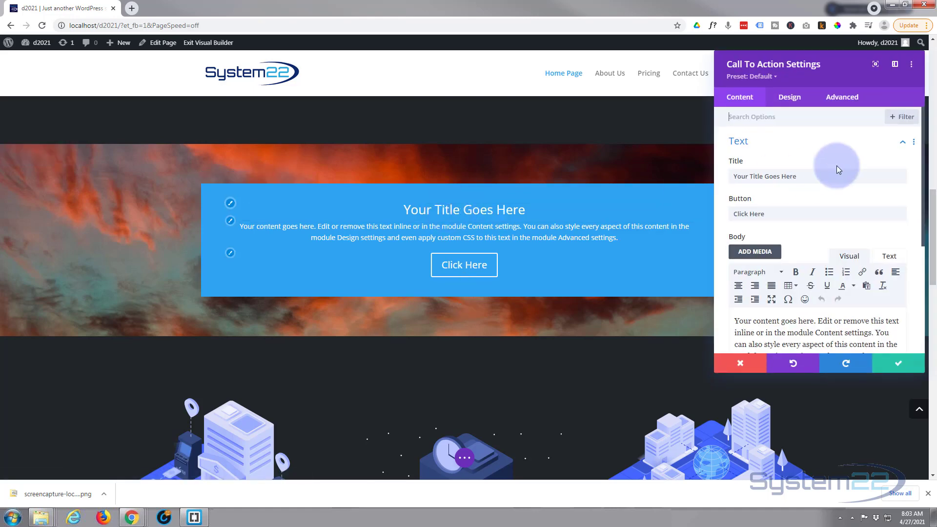
scroll(771, 166, "down", 5)
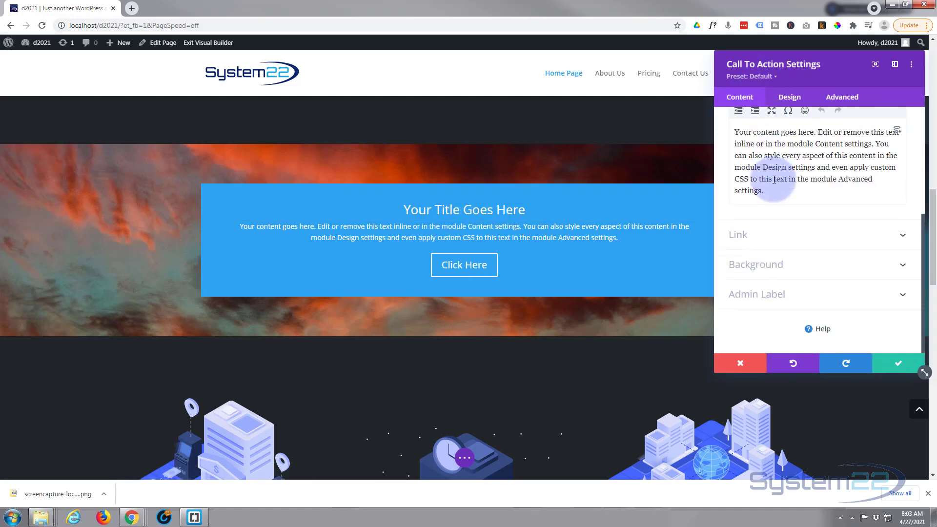
left_click(807, 269)
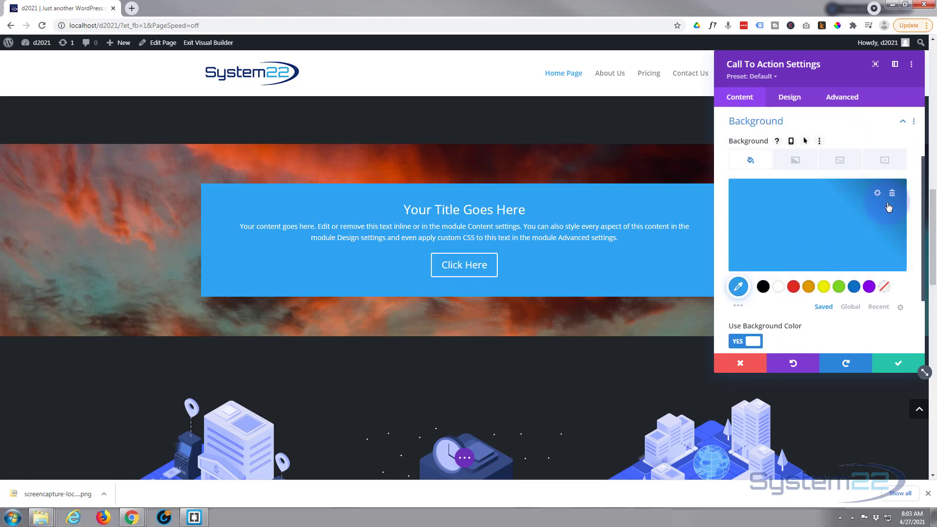
left_click(893, 196)
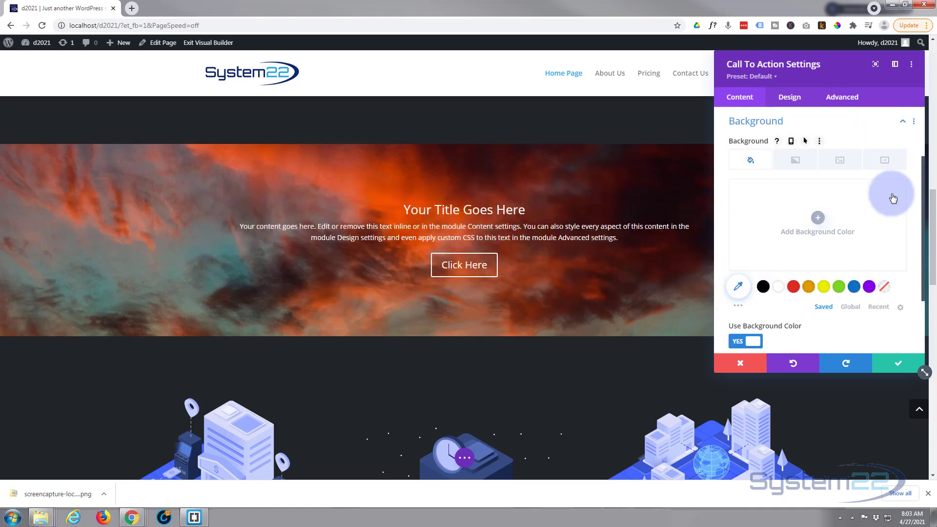
scroll(583, 296, "down", 1)
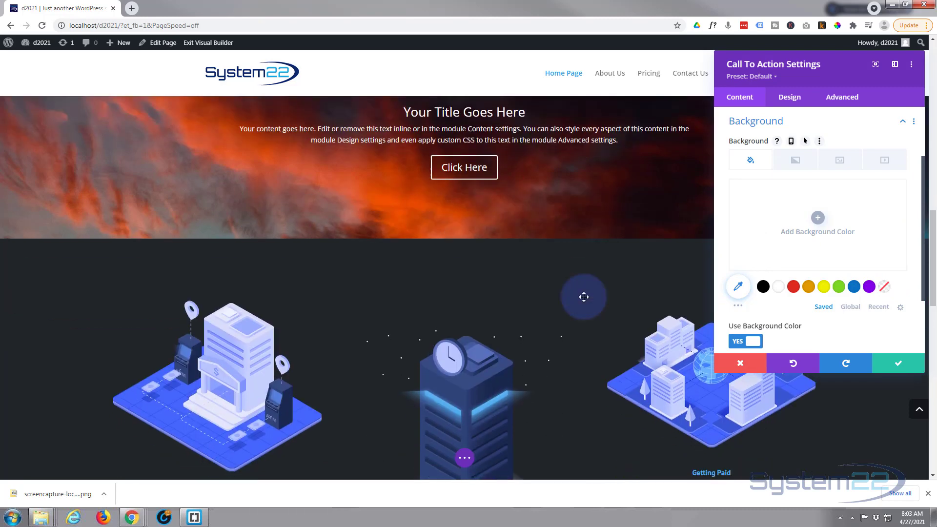
scroll(584, 296, "up", 3)
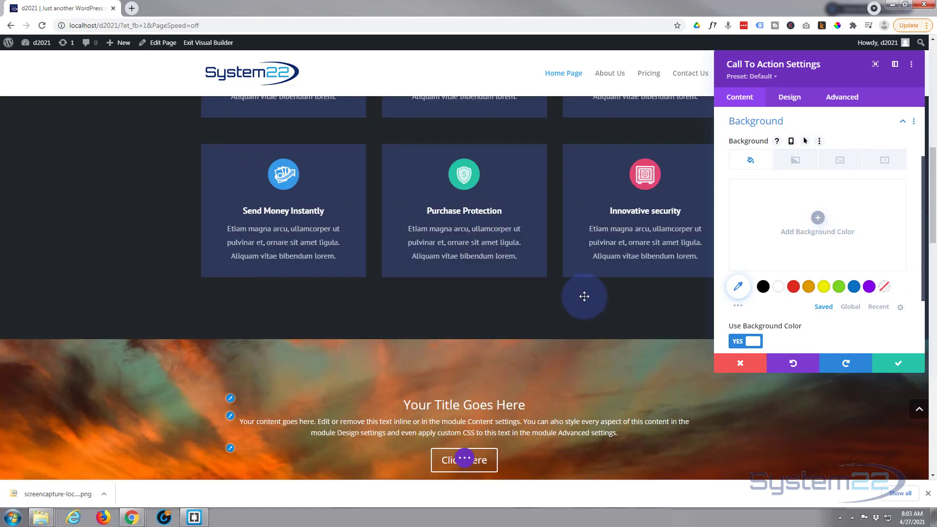
scroll(583, 296, "down", 2)
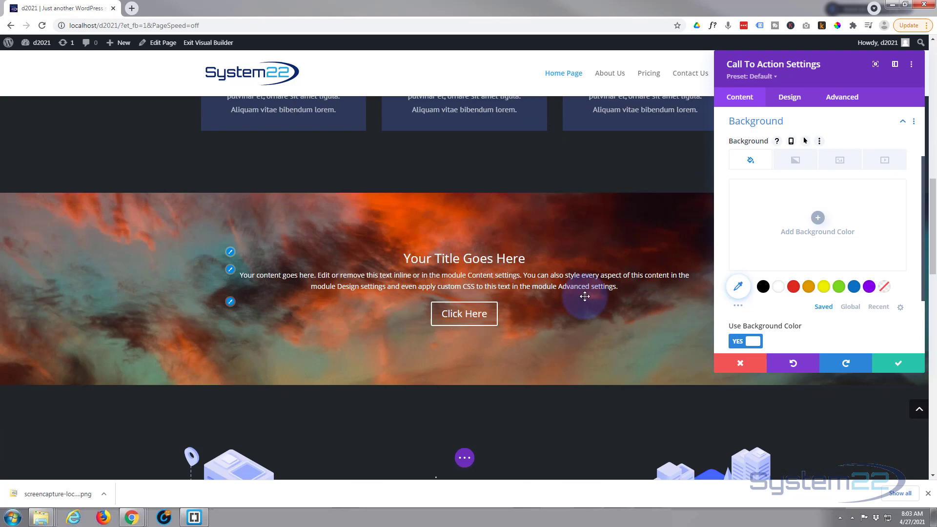
scroll(585, 297, "down", 1)
scroll(586, 295, "up", 1)
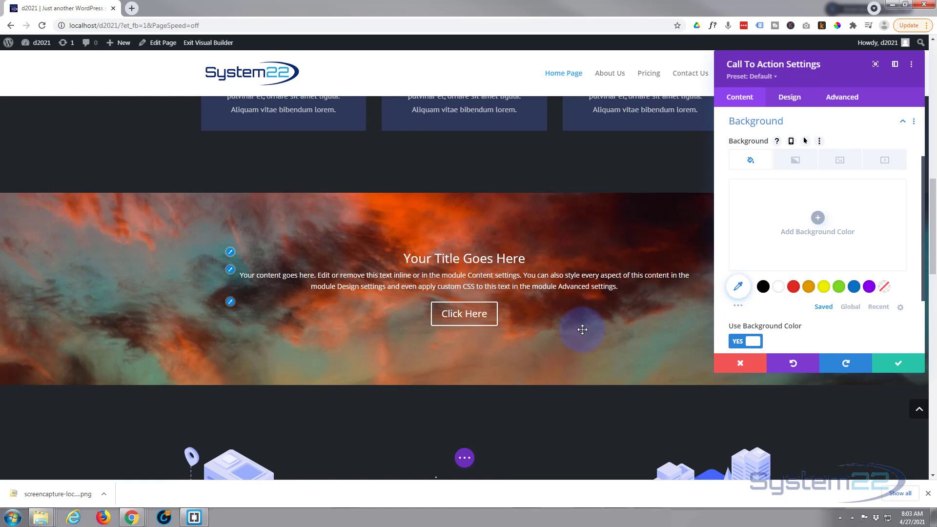
Step: Try semi-transparent black and dark grey backgrounds, then clear the Call To Action's colour entirely
left_click(764, 288)
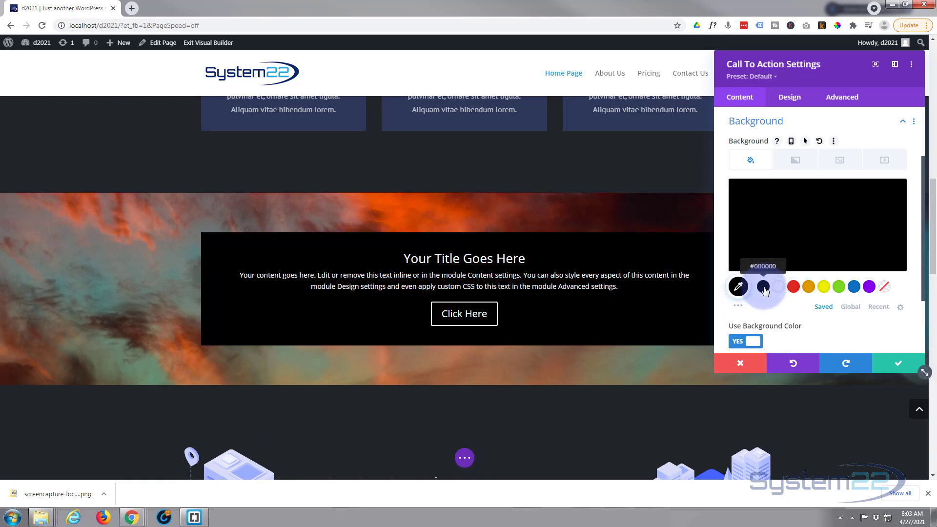
left_click(779, 234)
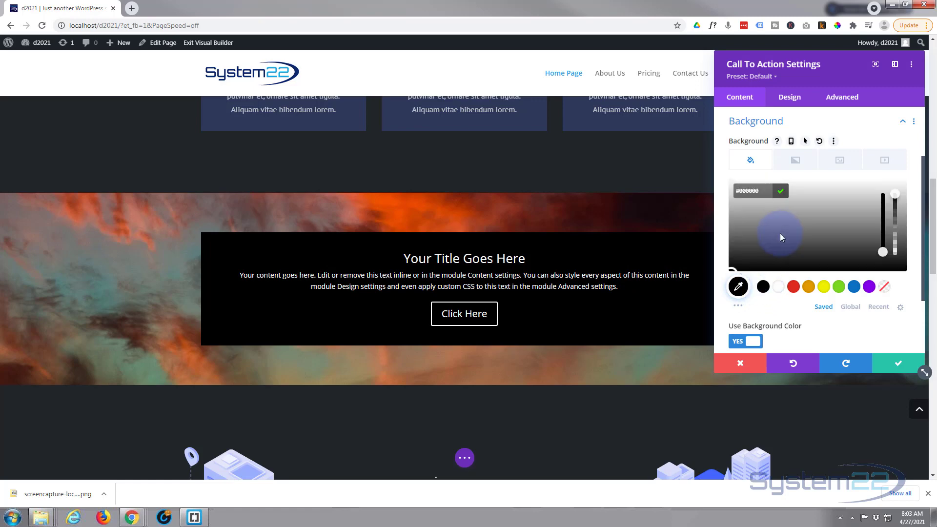
left_click_drag(895, 195, 900, 236)
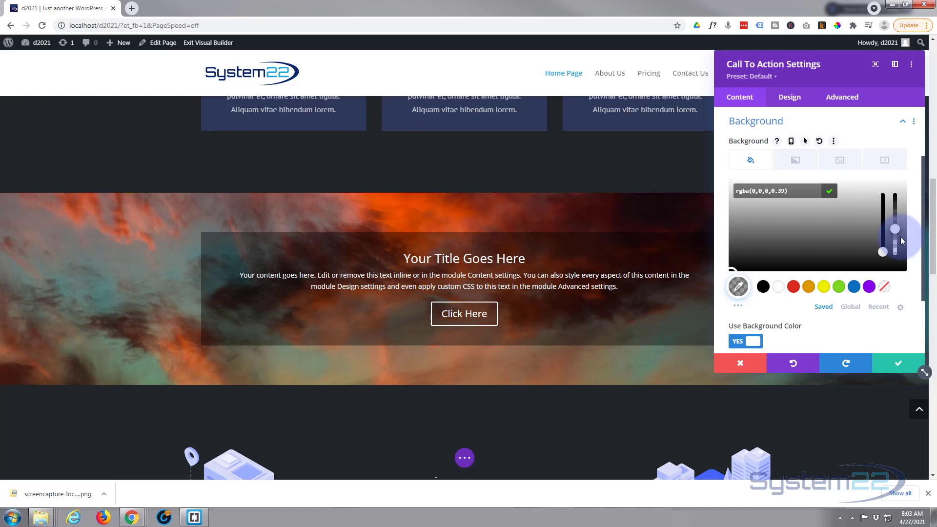
left_click_drag(904, 245, 903, 247)
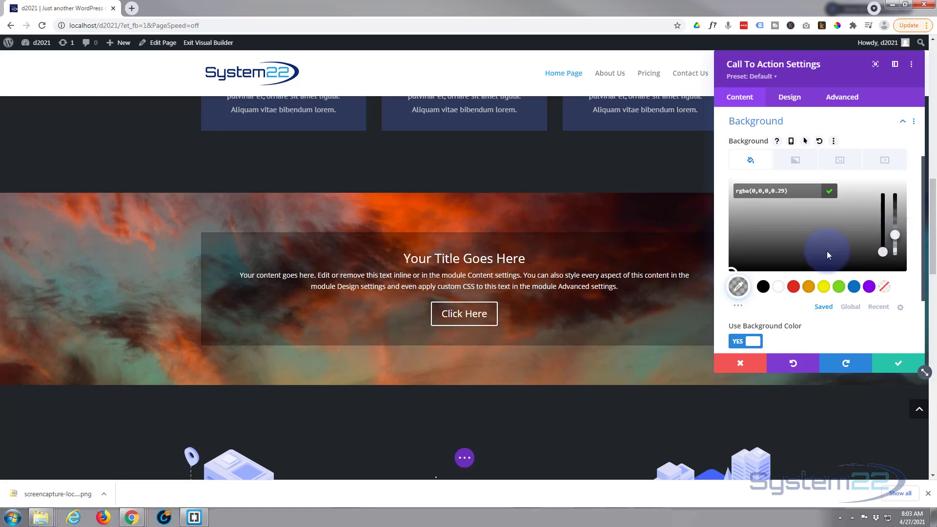
scroll(635, 278, "down", 2)
scroll(635, 277, "up", 5)
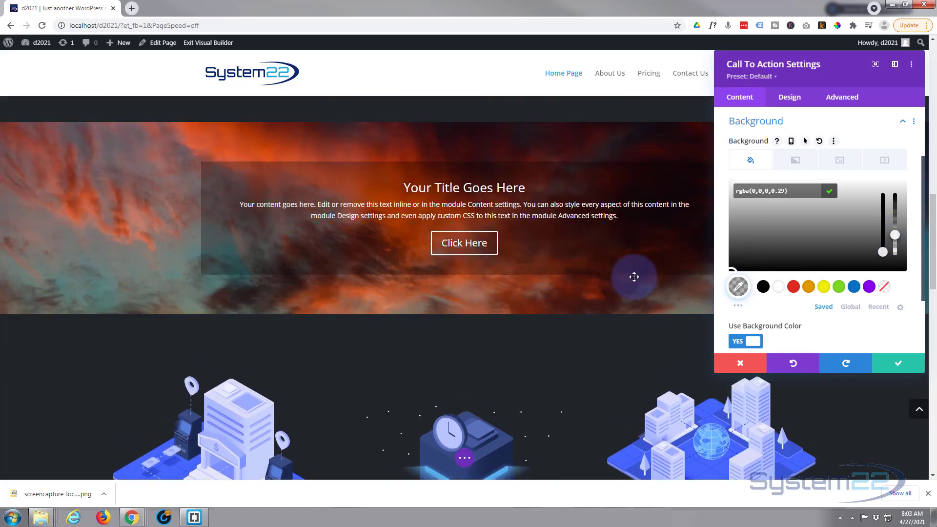
scroll(635, 277, "down", 3)
scroll(634, 276, "down", 2)
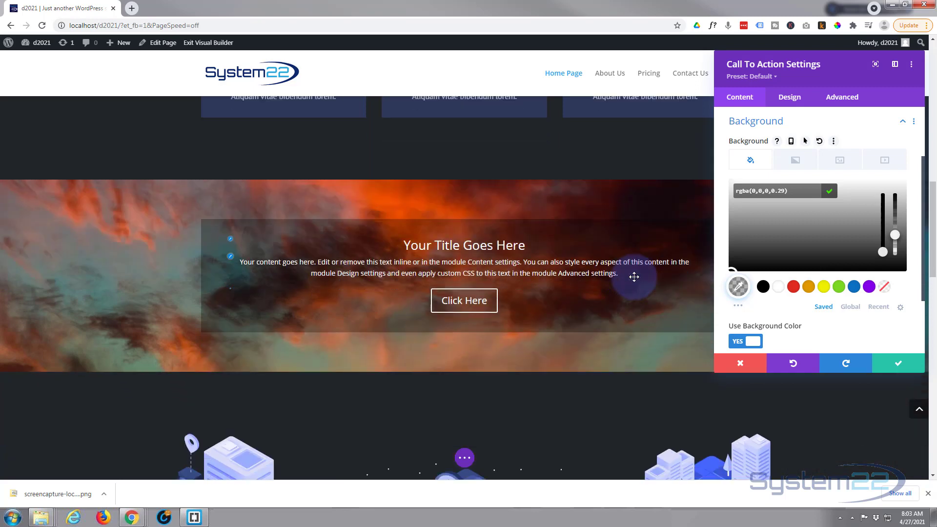
scroll(634, 277, "up", 1)
scroll(634, 277, "up", 1)
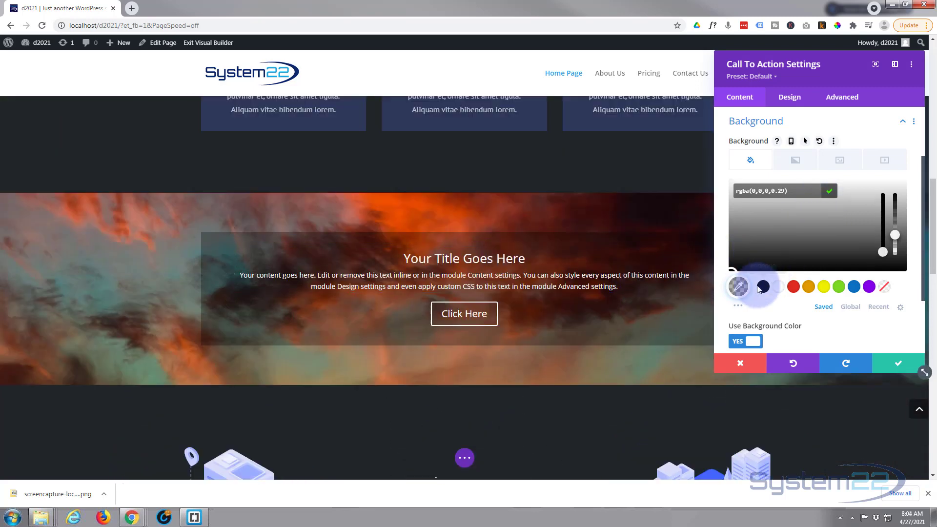
left_click(762, 250)
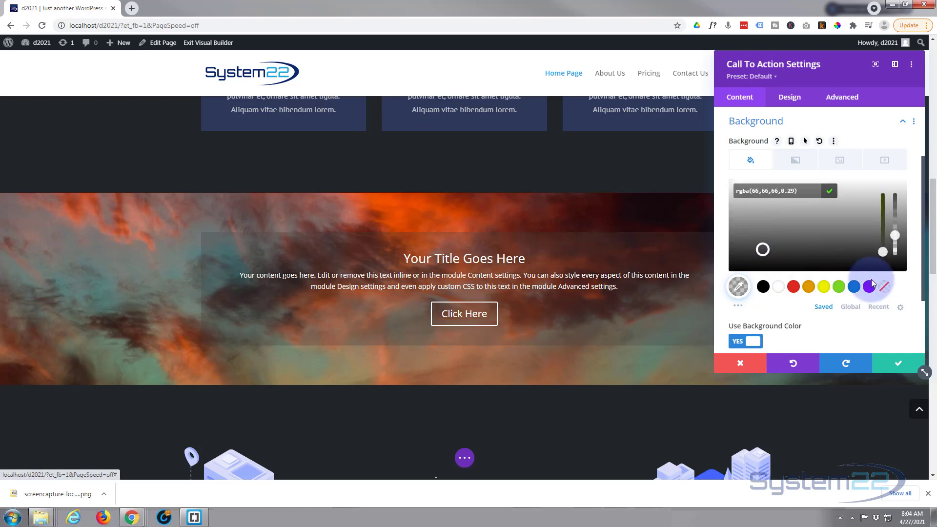
left_click(884, 287)
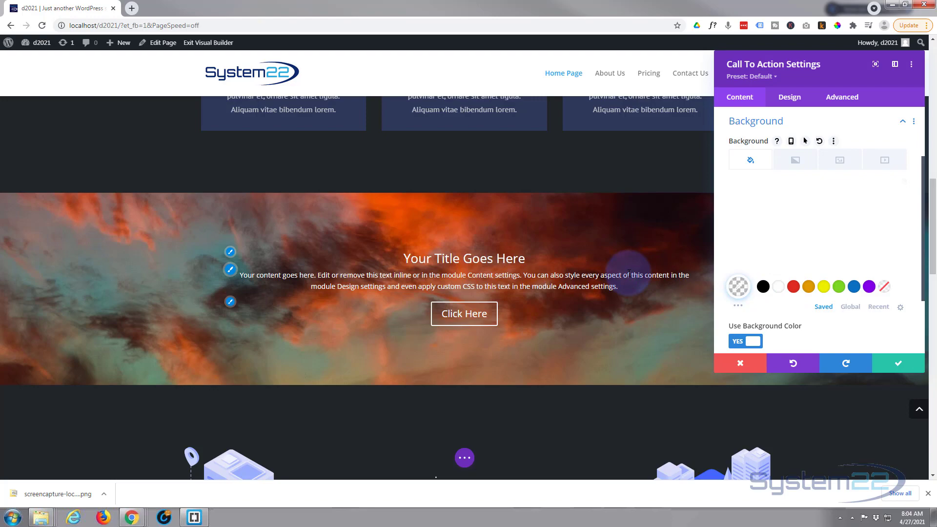
scroll(629, 273, "up", 3)
scroll(629, 274, "down", 6)
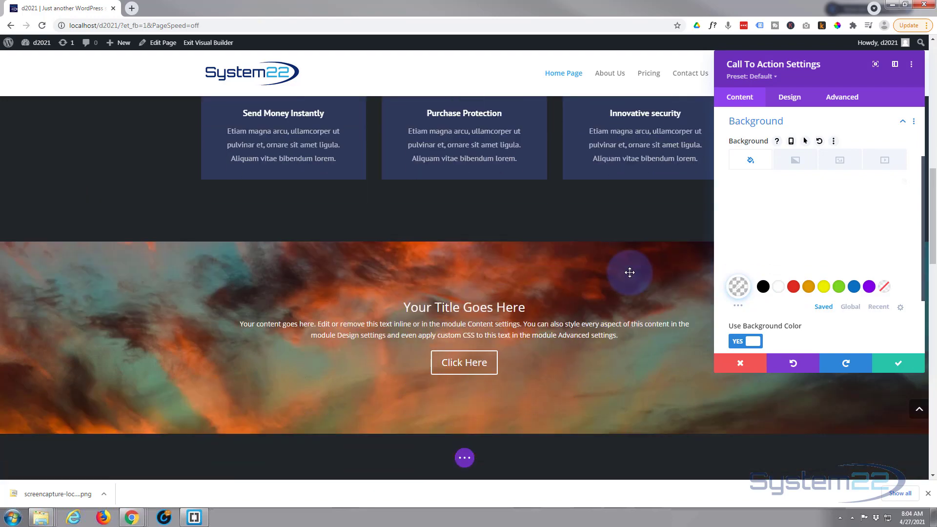
scroll(631, 271, "up", 5)
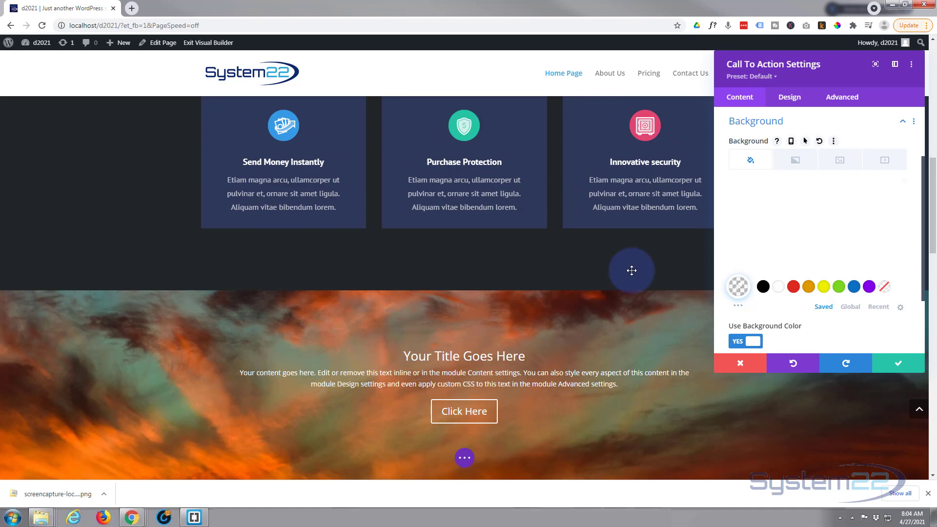
scroll(631, 271, "down", 2)
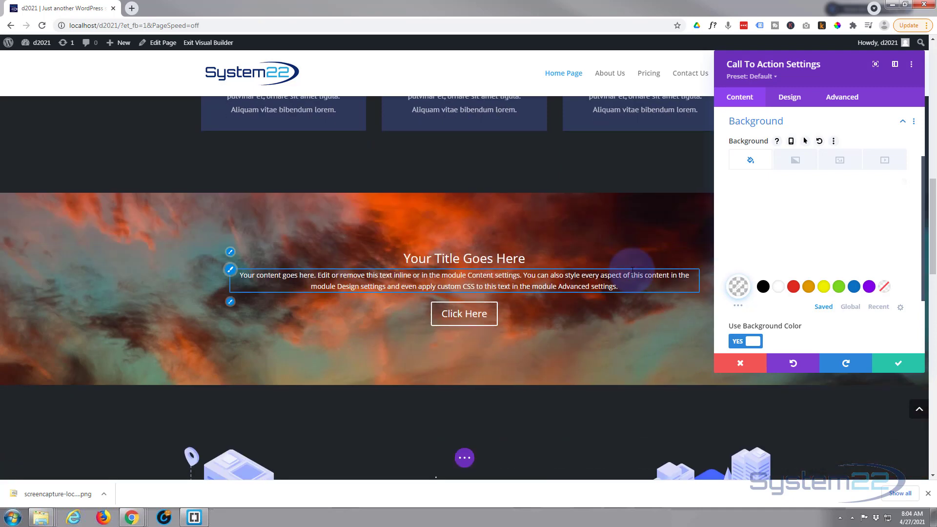
scroll(632, 270, "down", 1)
scroll(632, 271, "down", 1)
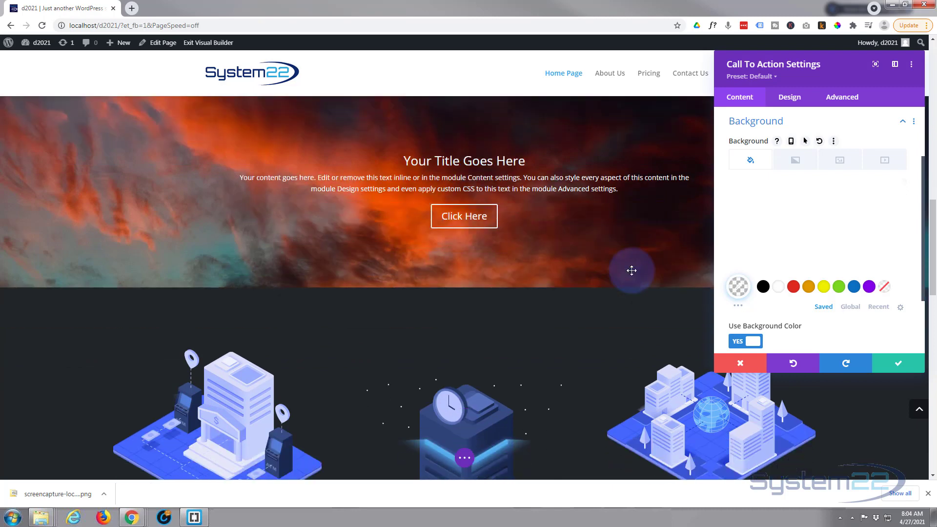
scroll(631, 270, "up", 1)
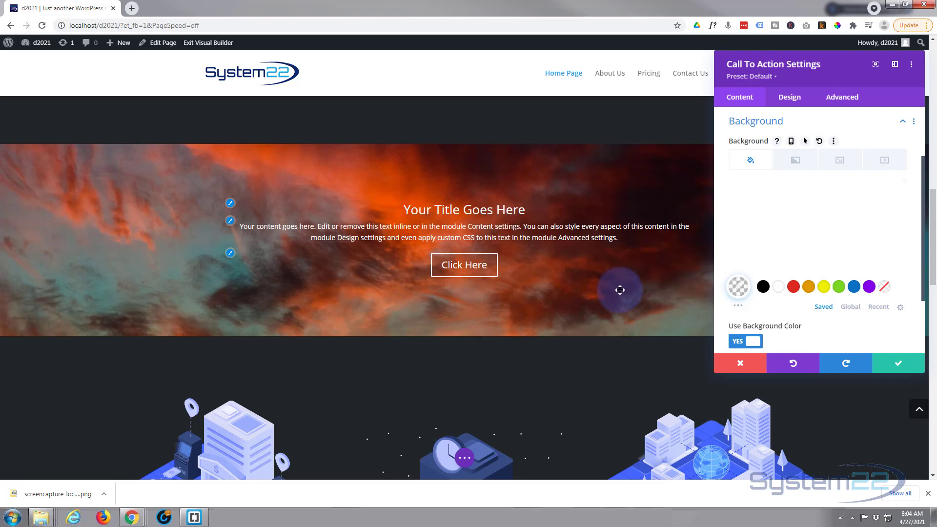
scroll(620, 290, "down", 1)
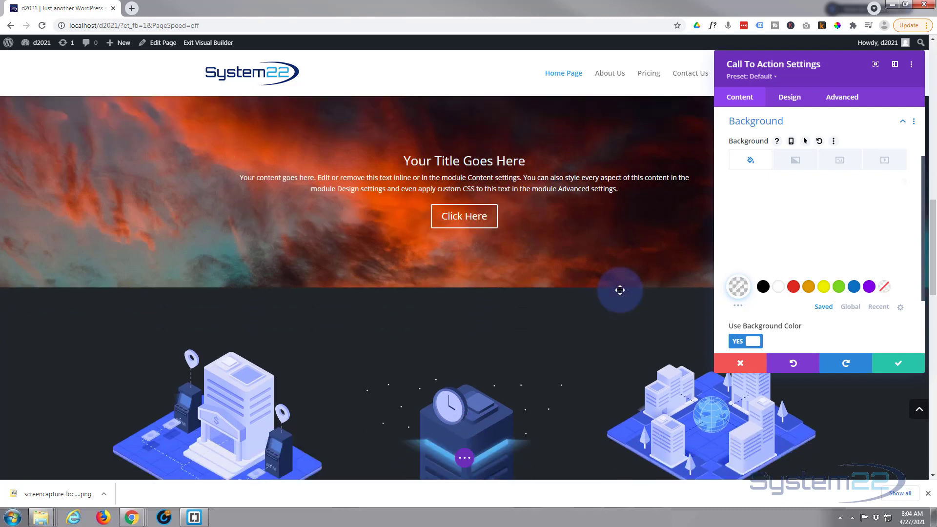
scroll(620, 290, "down", 4)
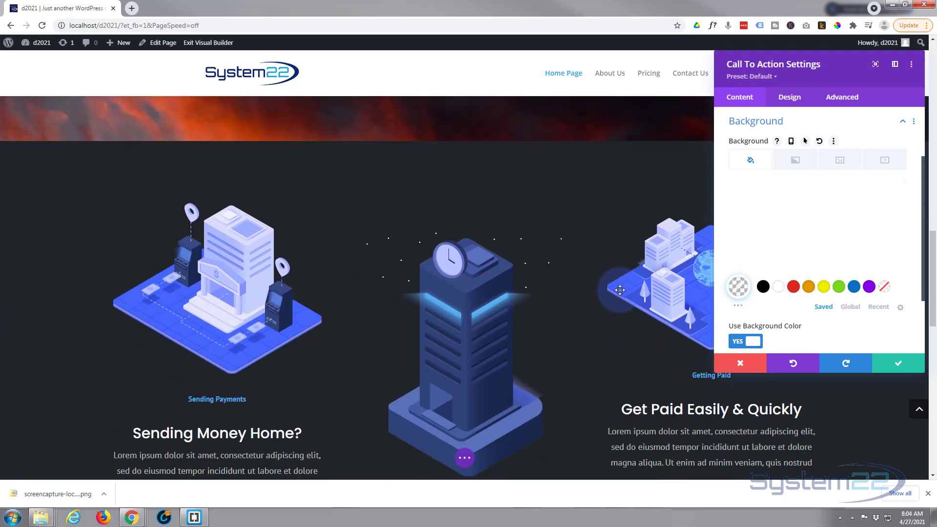
scroll(620, 290, "up", 3)
scroll(620, 290, "up", 3)
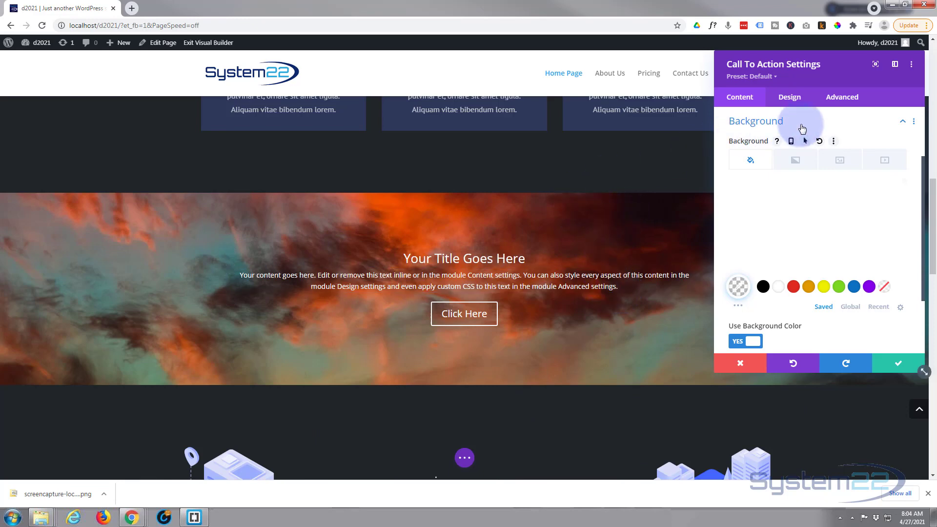
Step: Enable the Fading In and Out scroll effect in the Call To Action's Advanced tab
left_click(843, 104)
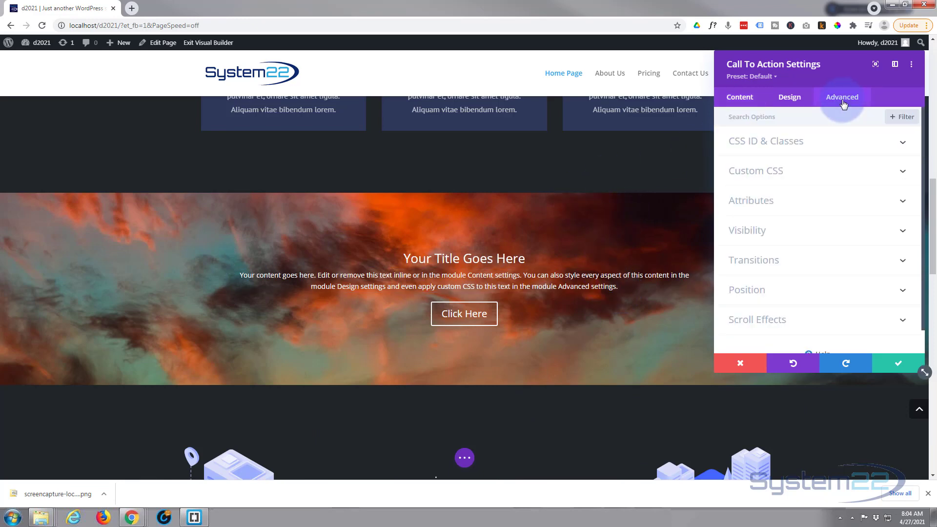
left_click(796, 324)
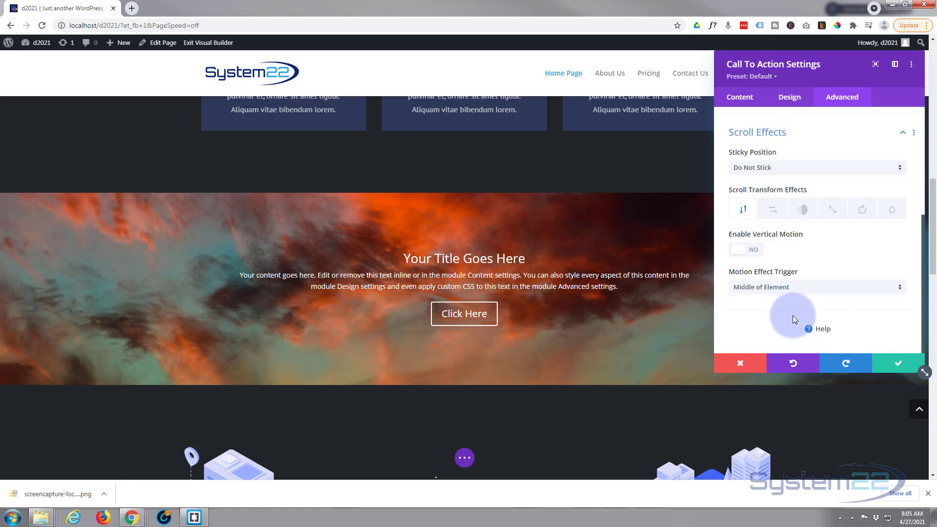
left_click(803, 210)
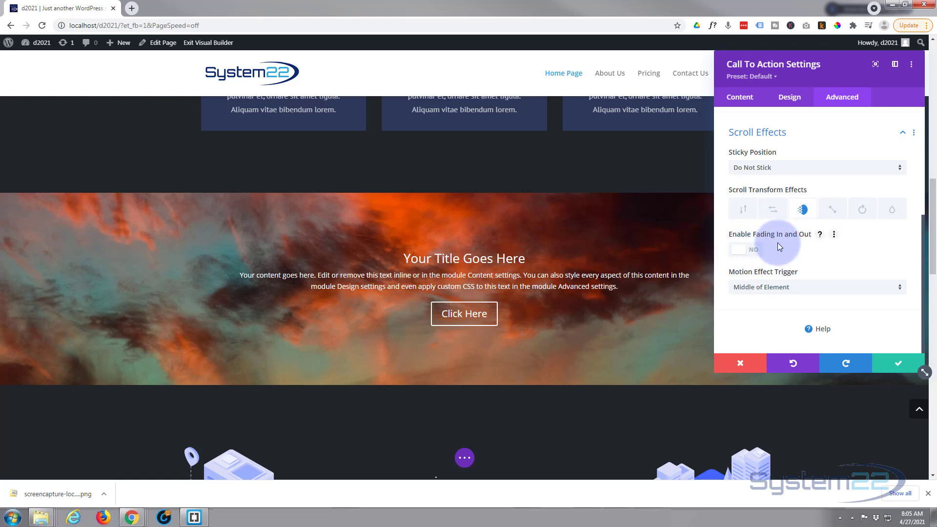
left_click(754, 253)
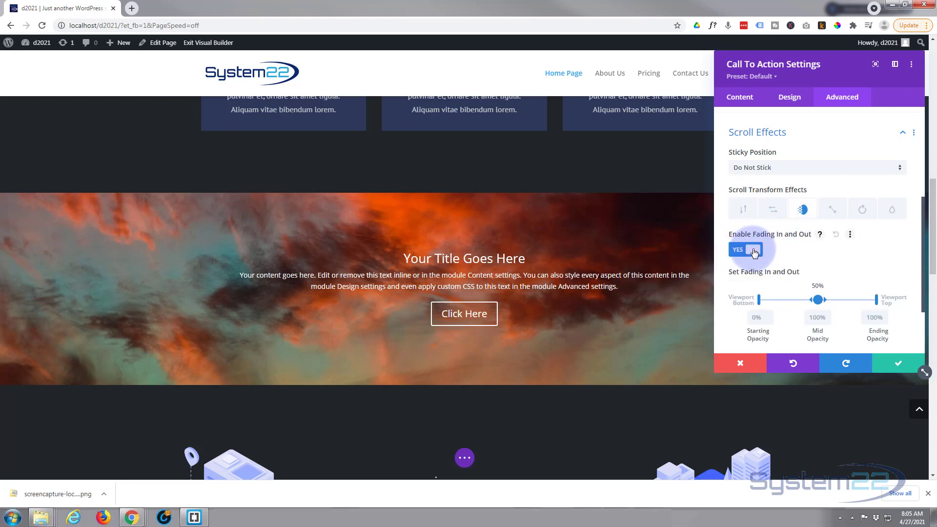
scroll(813, 238, "down", 1)
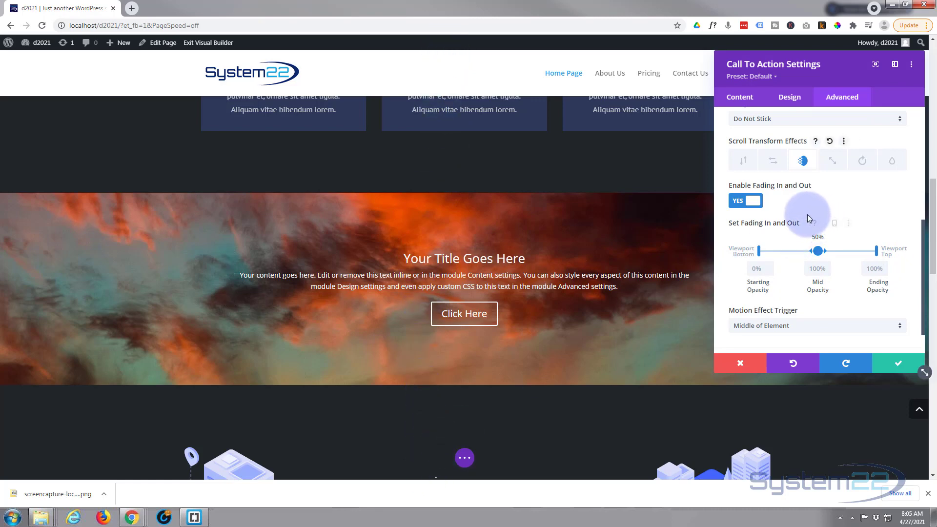
scroll(611, 265, "up", 2)
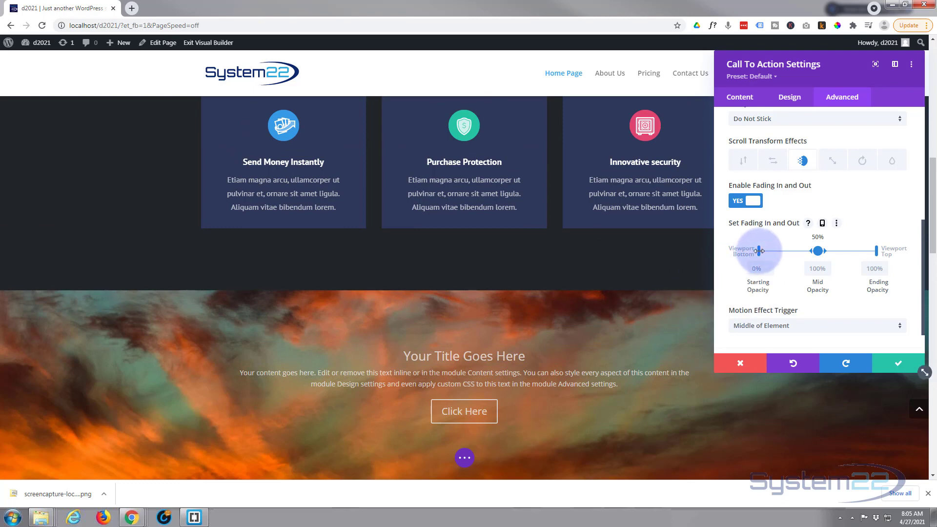
Step: Drag the Call To Action's fade-in start point to 40% of the viewport
left_click_drag(759, 250, 773, 251)
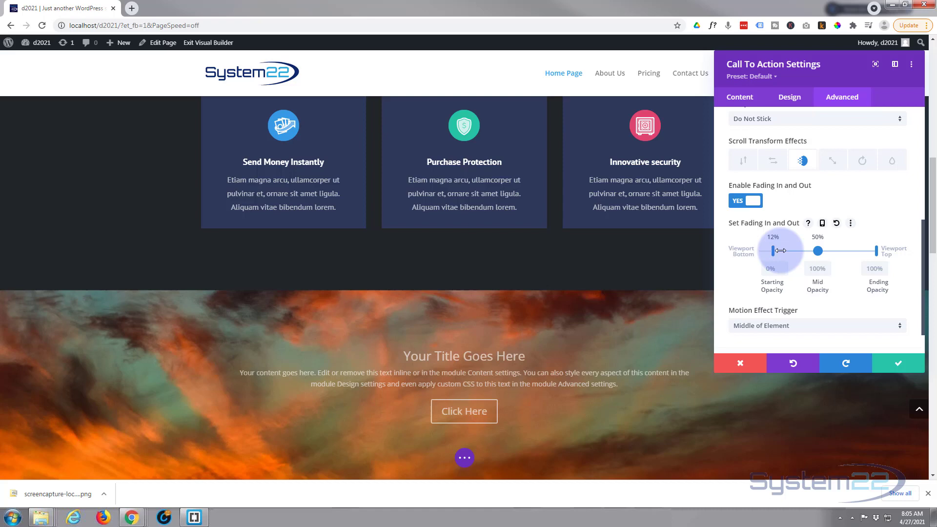
left_click_drag(781, 251, 804, 254)
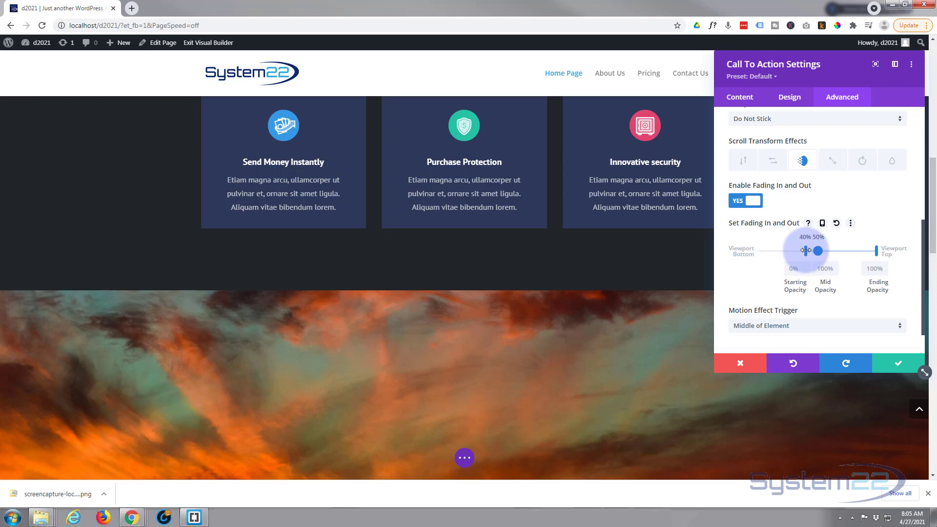
left_click_drag(806, 250, 505, 277)
scroll(505, 277, "down", 1)
scroll(505, 279, "down", 3)
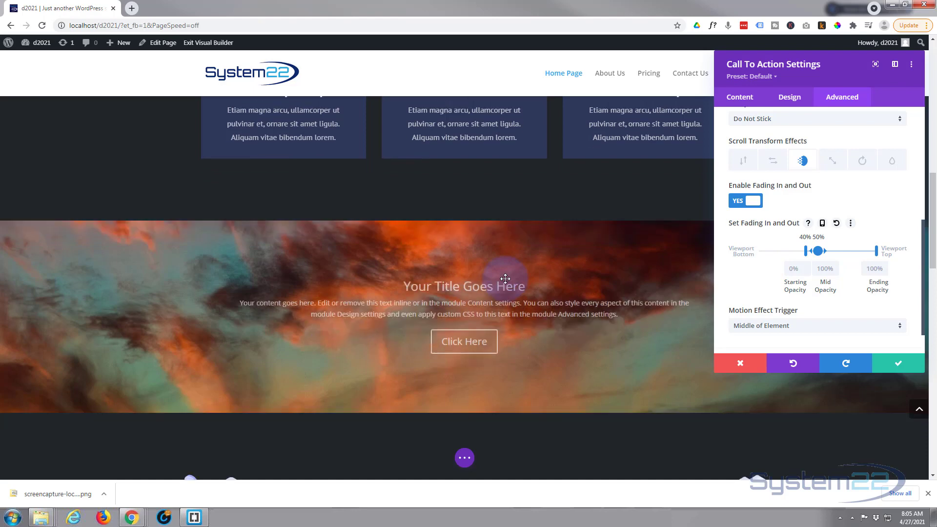
scroll(506, 279, "up", 1)
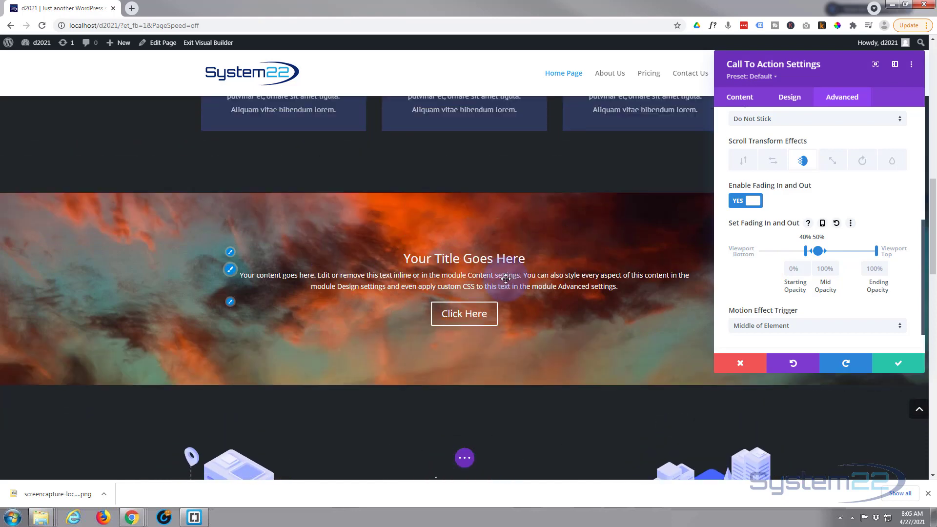
scroll(506, 278, "up", 1)
scroll(508, 279, "down", 1)
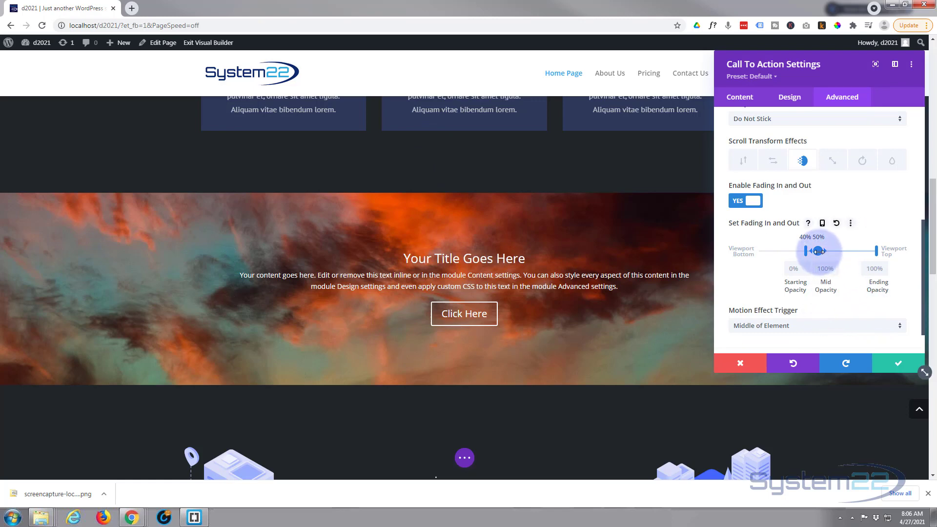
Step: Move the full-opacity point to 75% and scroll the page to preview the fade
left_click_drag(819, 251, 849, 253)
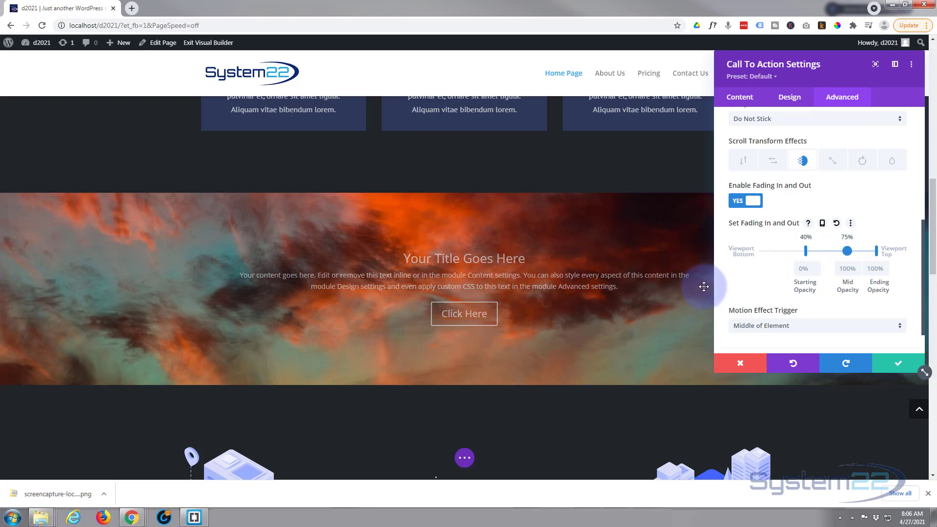
scroll(700, 287, "up", 2)
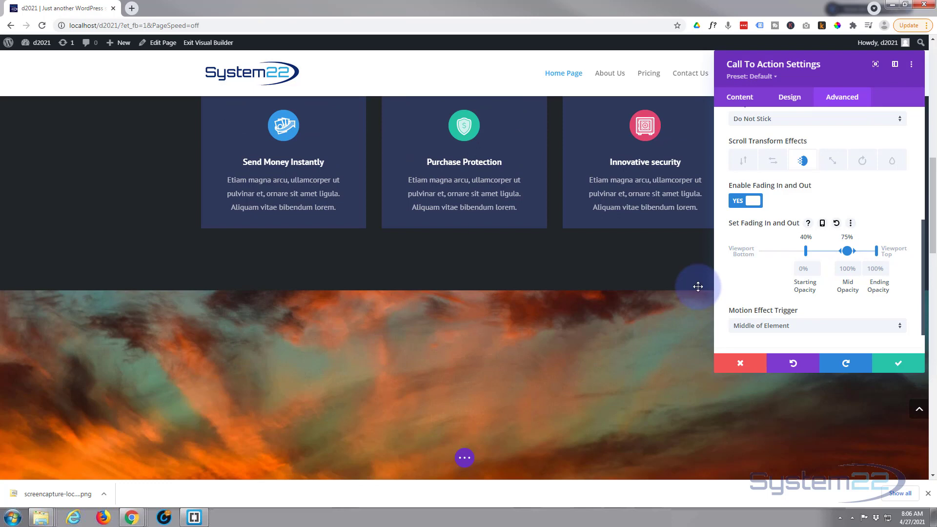
scroll(698, 287, "down", 1)
scroll(699, 287, "down", 2)
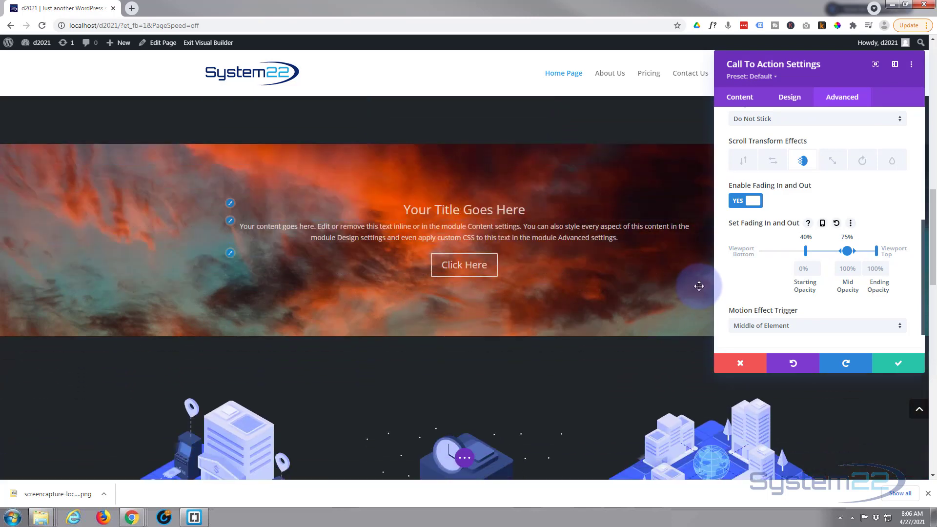
scroll(700, 285, "down", 1)
scroll(701, 285, "up", 1)
scroll(701, 284, "down", 1)
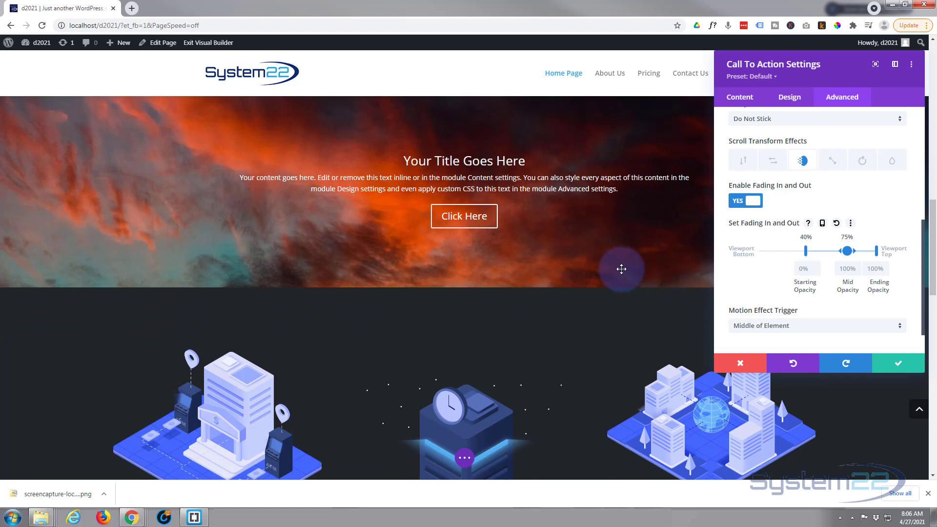
scroll(616, 263, "up", 1)
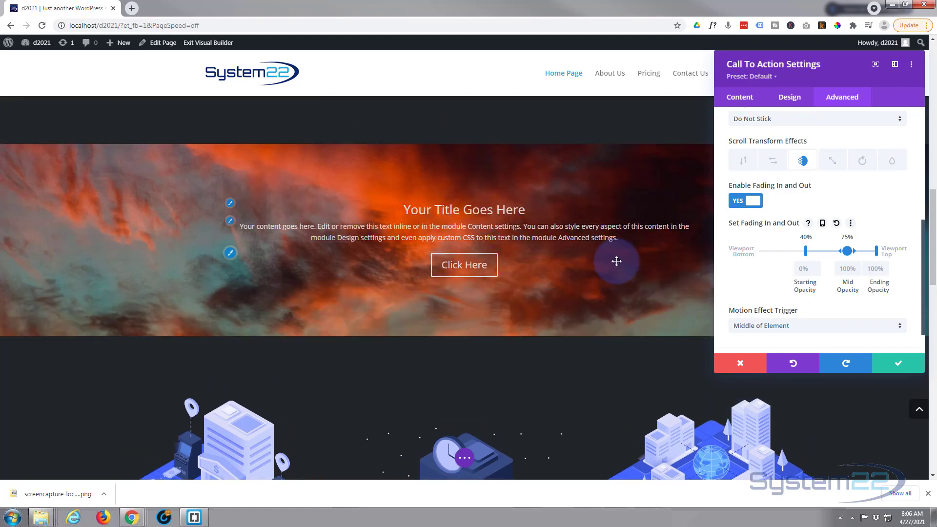
scroll(616, 261, "down", 1)
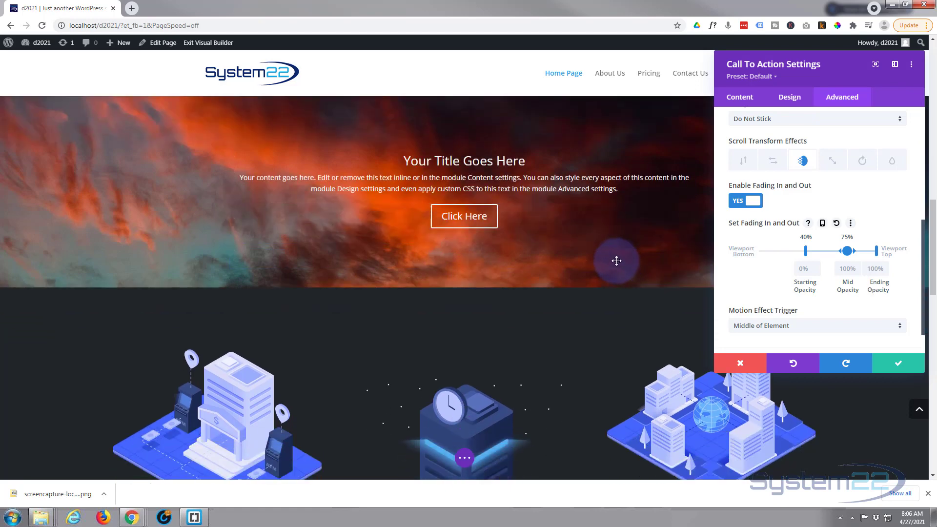
scroll(616, 262, "down", 1)
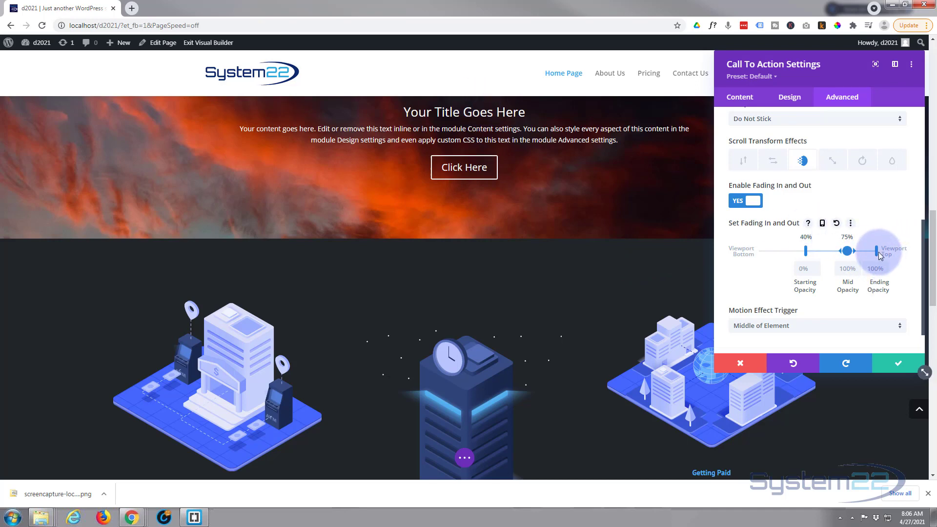
Step: Pull the fade-out end point in to 85% and set Ending Opacity to 0%, checking in the preview
left_click_drag(875, 251, 863, 252)
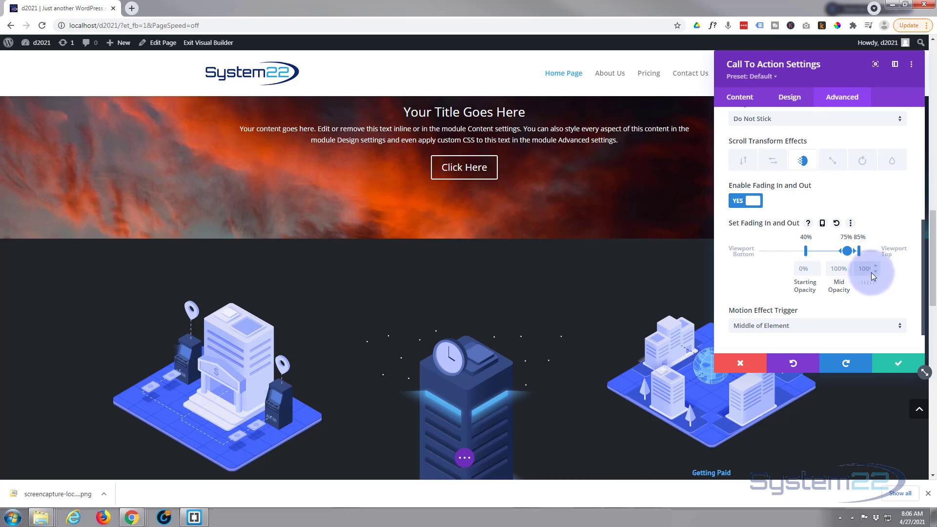
type("0")
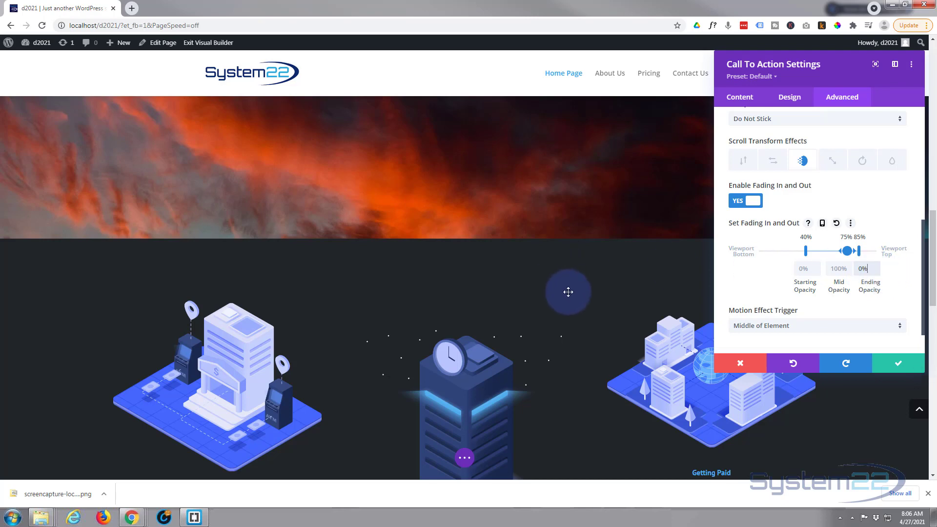
scroll(569, 292, "down", 1)
scroll(570, 292, "up", 3)
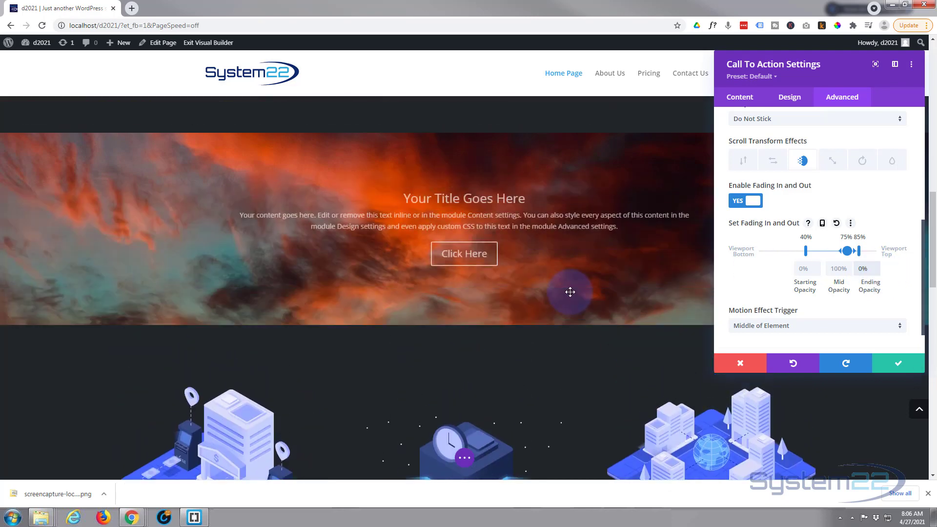
scroll(573, 291, "up", 5)
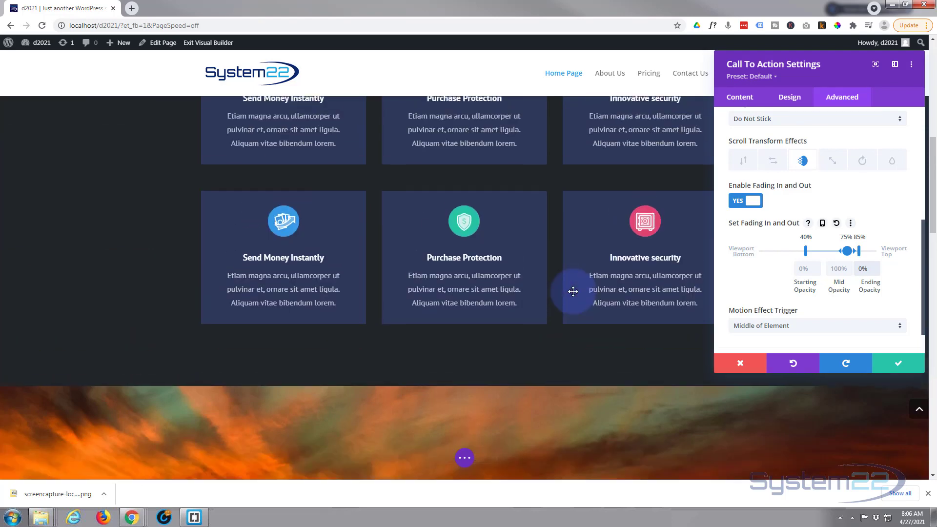
scroll(573, 290, "down", 3)
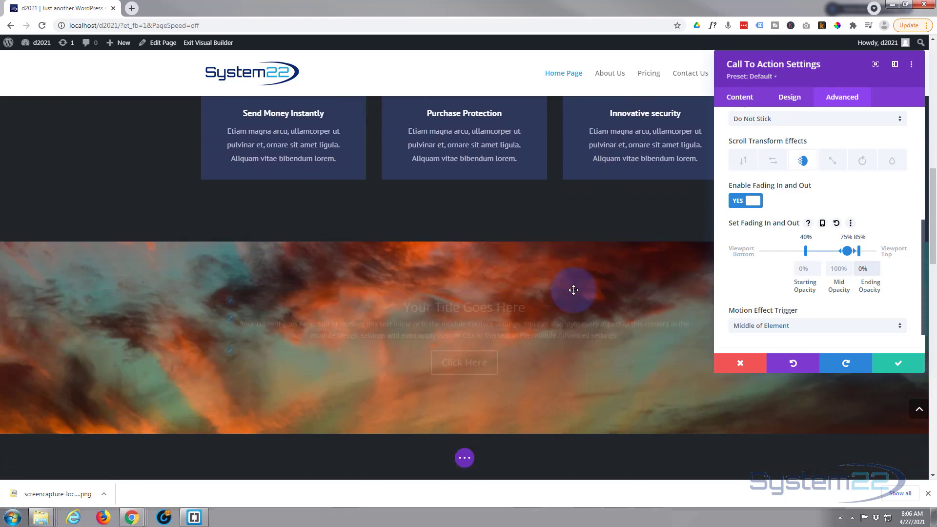
scroll(573, 290, "down", 1)
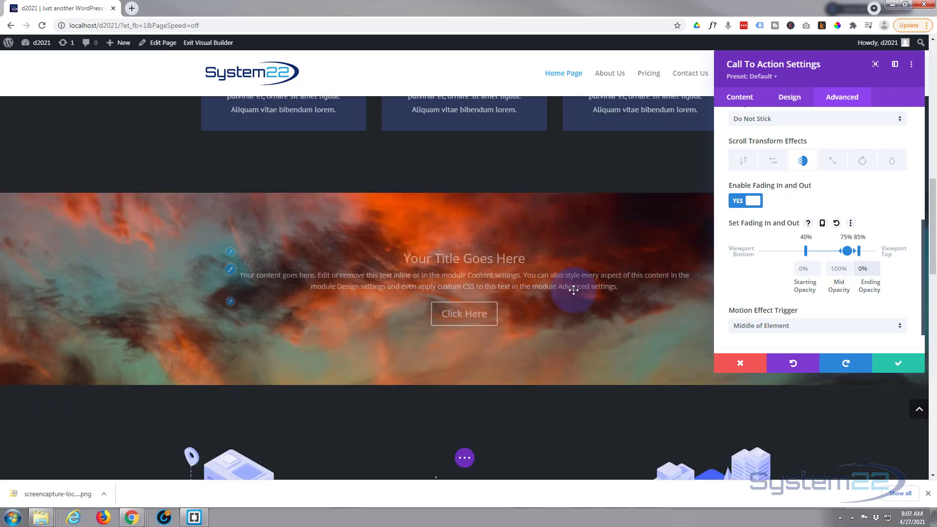
scroll(575, 290, "down", 2)
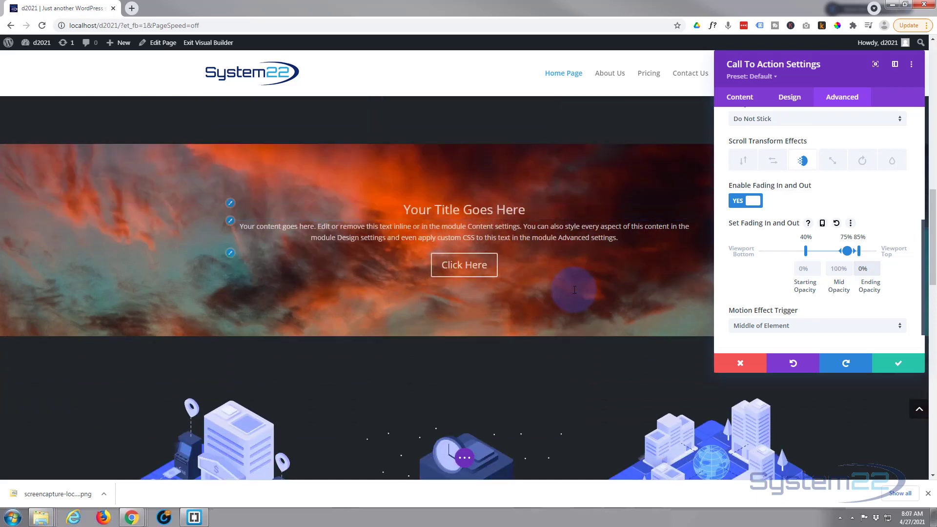
scroll(582, 289, "down", 1)
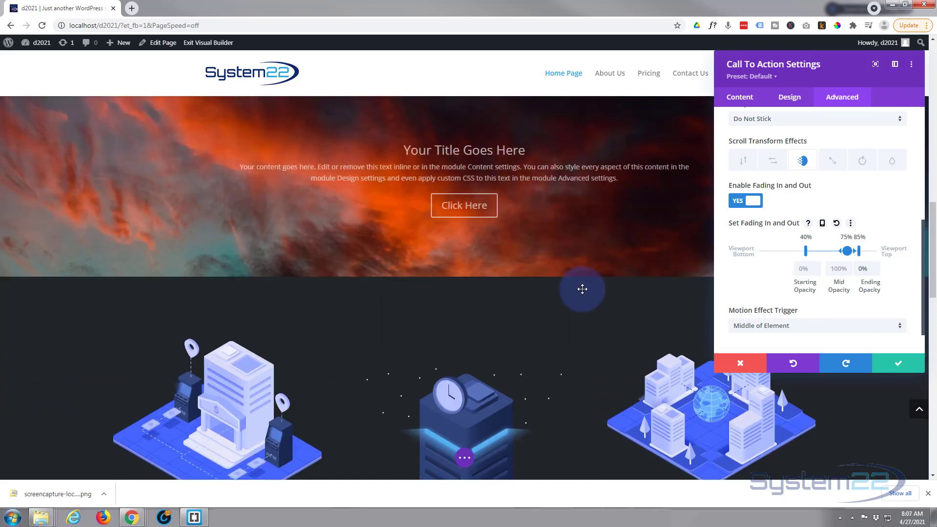
scroll(582, 289, "up", 1)
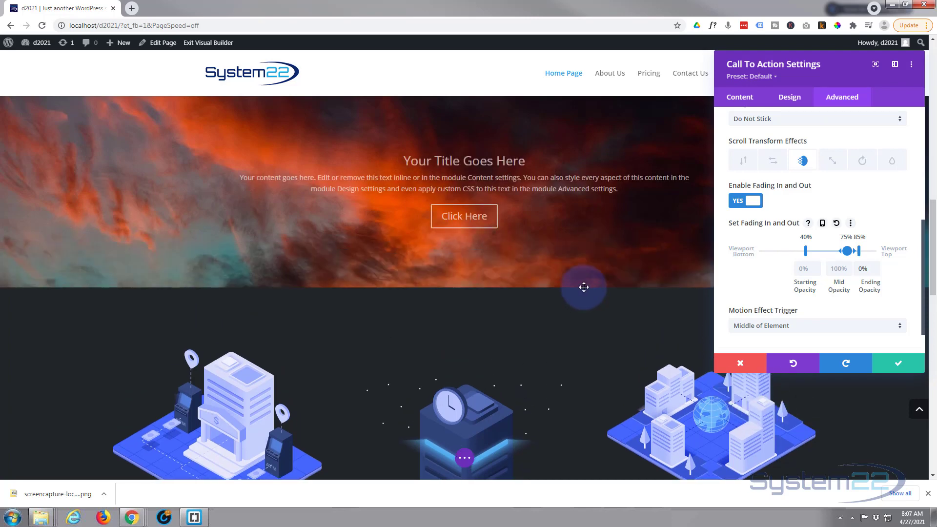
scroll(584, 287, "down", 2)
scroll(584, 287, "up", 1)
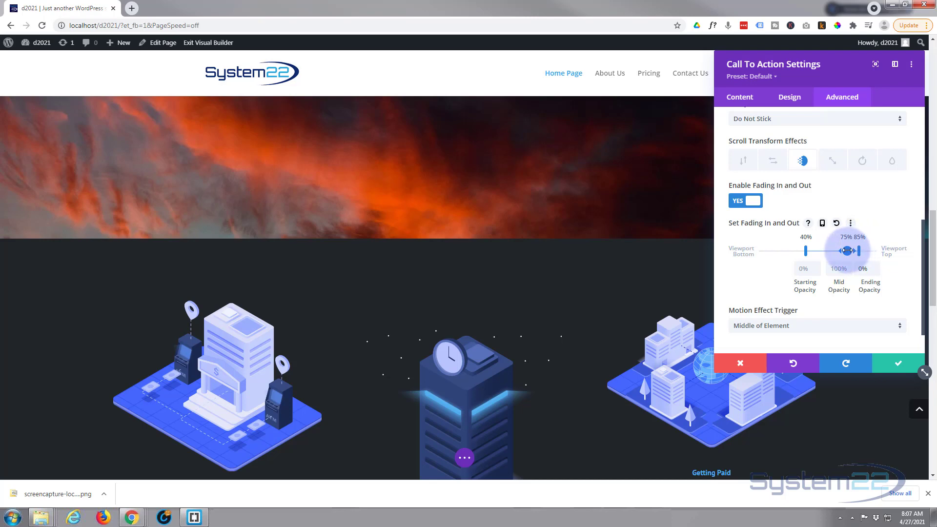
Step: Move the end of full opacity from 75% to 70% and recheck the fade by scrolling
left_click_drag(846, 250, 841, 251)
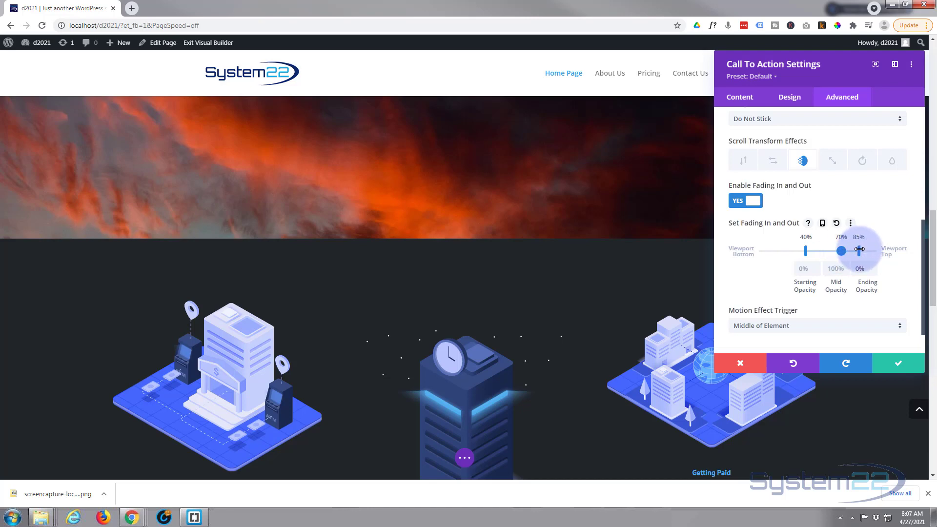
scroll(645, 260, "up", 5)
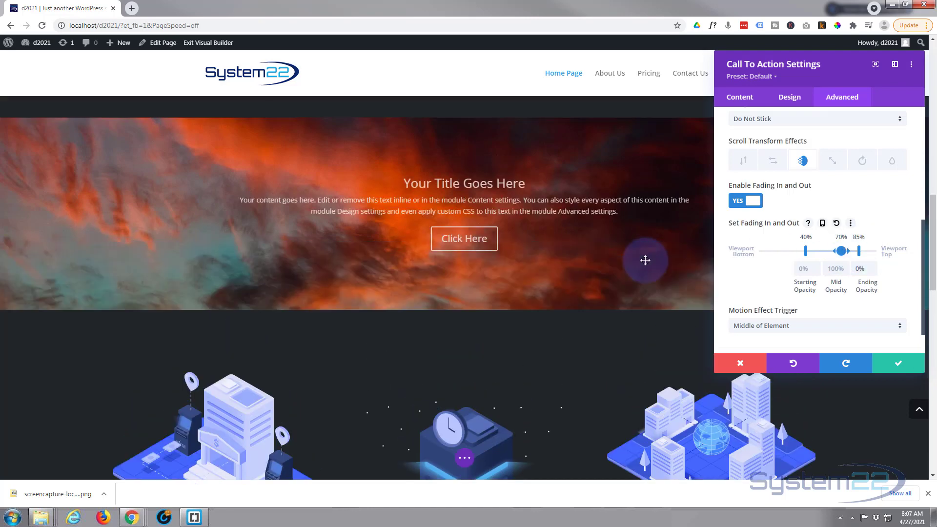
scroll(647, 260, "down", 3)
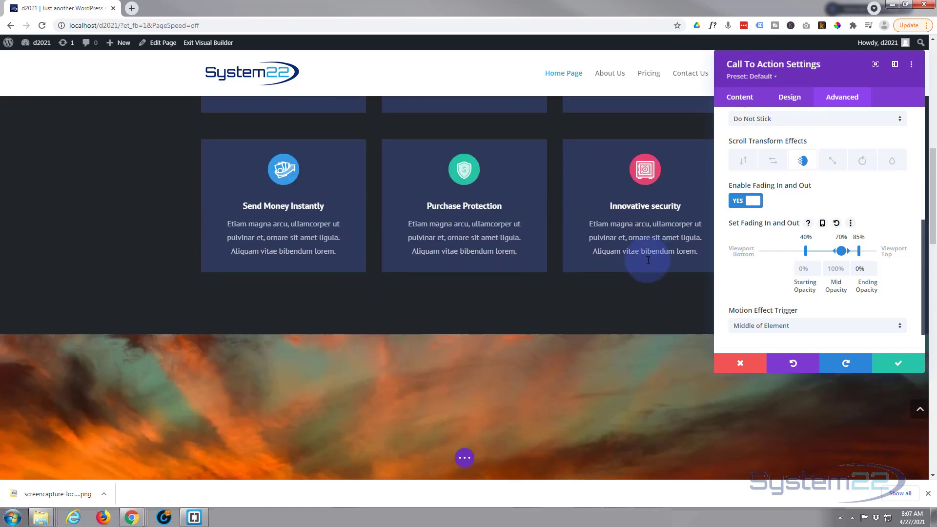
scroll(647, 259, "down", 2)
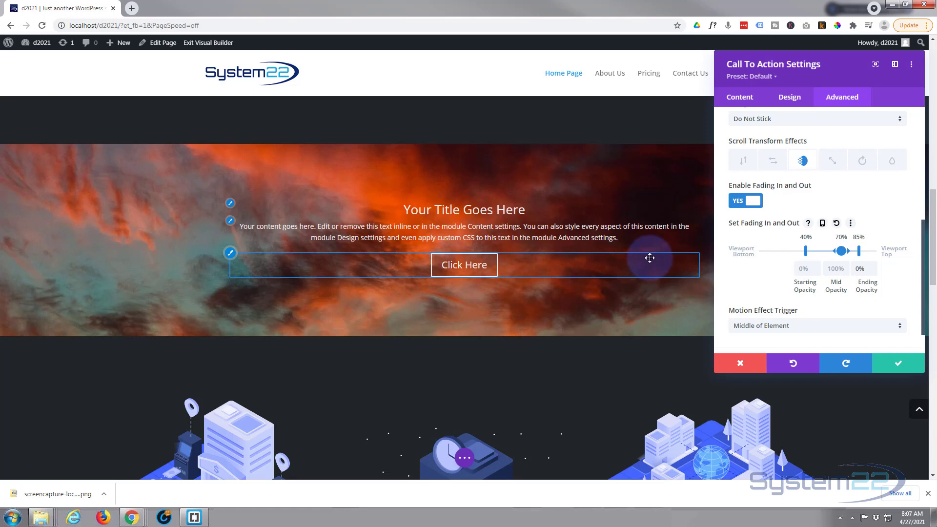
scroll(650, 258, "down", 1)
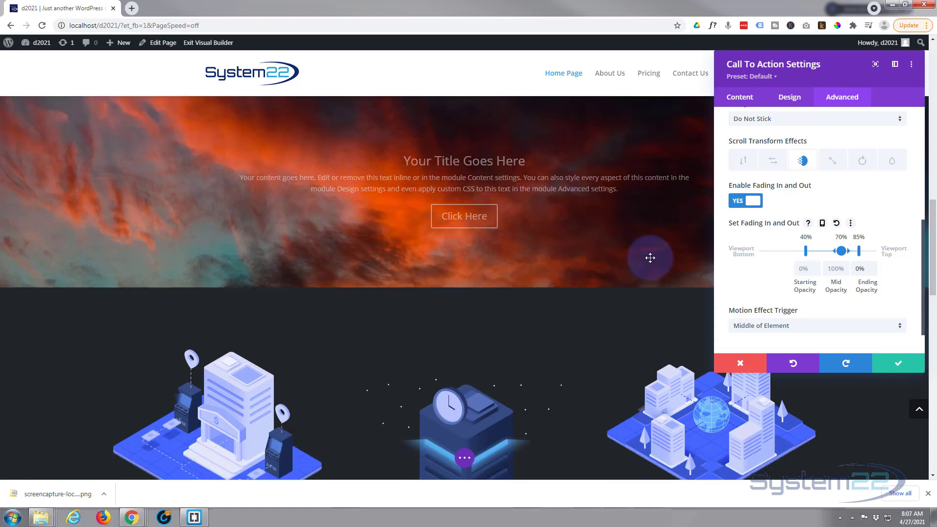
scroll(650, 258, "down", 4)
scroll(654, 258, "up", 4)
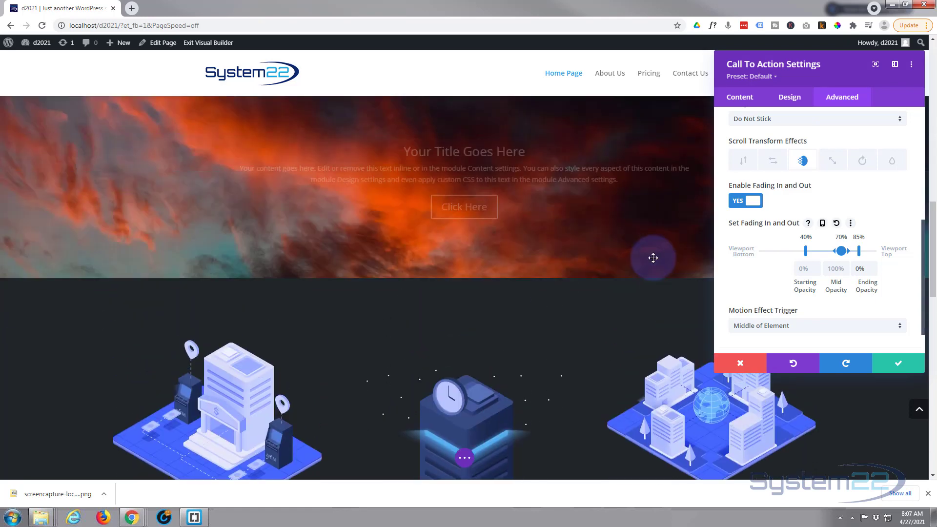
scroll(654, 259, "up", 3)
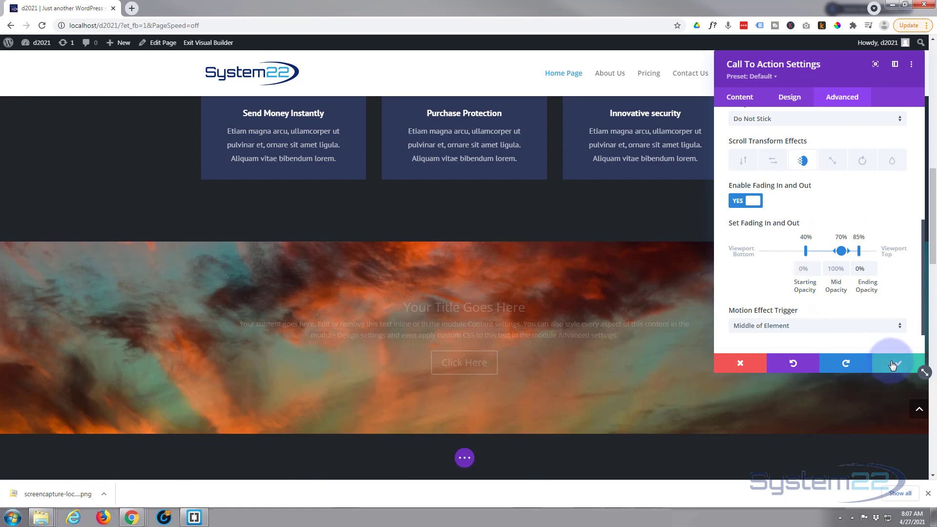
Step: Save the Call To Action module settings and exit the Visual Builder to the live homepage
left_click(893, 365)
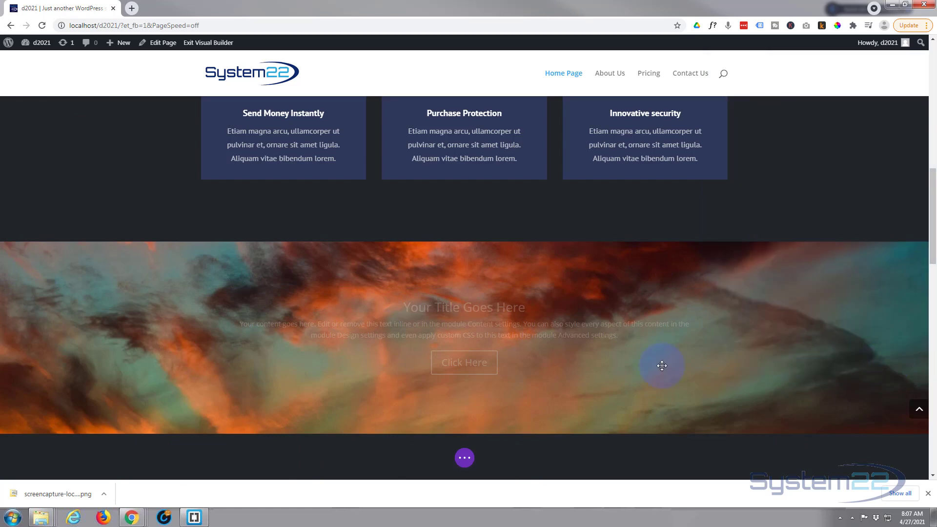
left_click(467, 459)
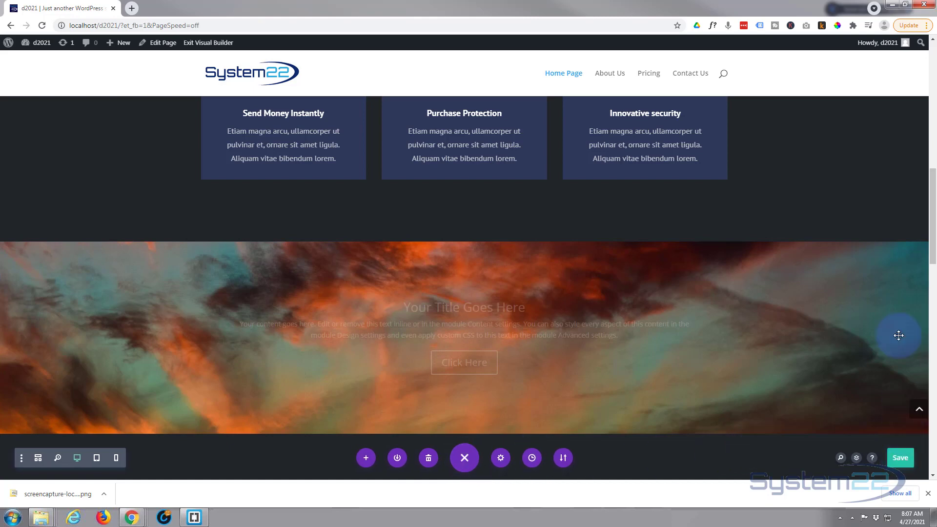
left_click(207, 45)
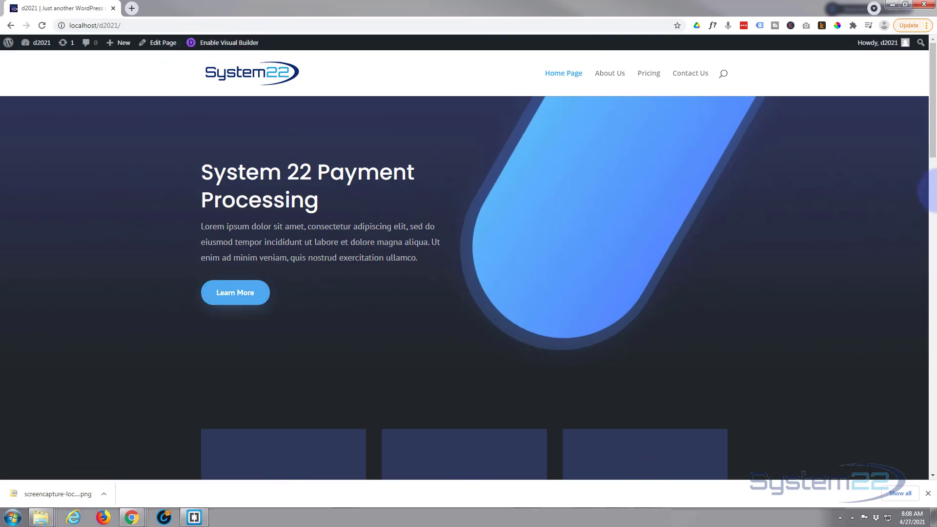
scroll(931, 146, "down", 1)
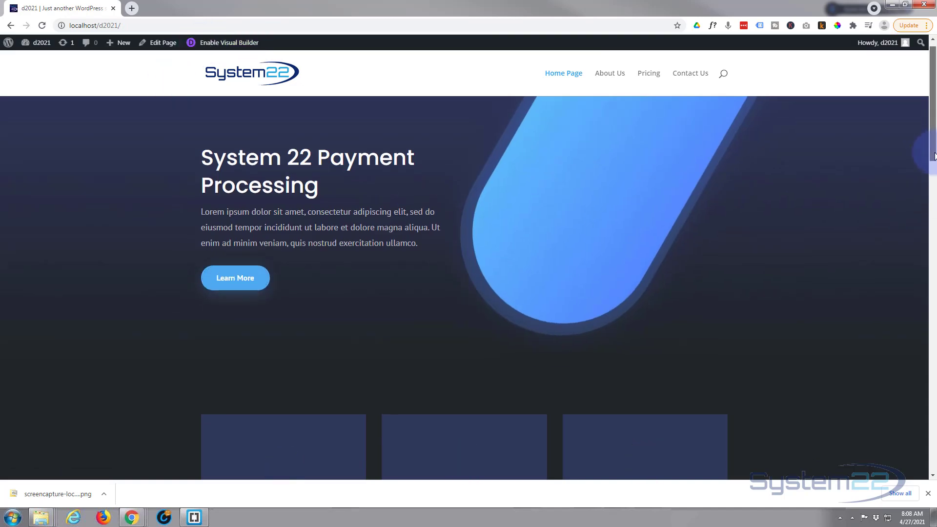
scroll(930, 169, "down", 5)
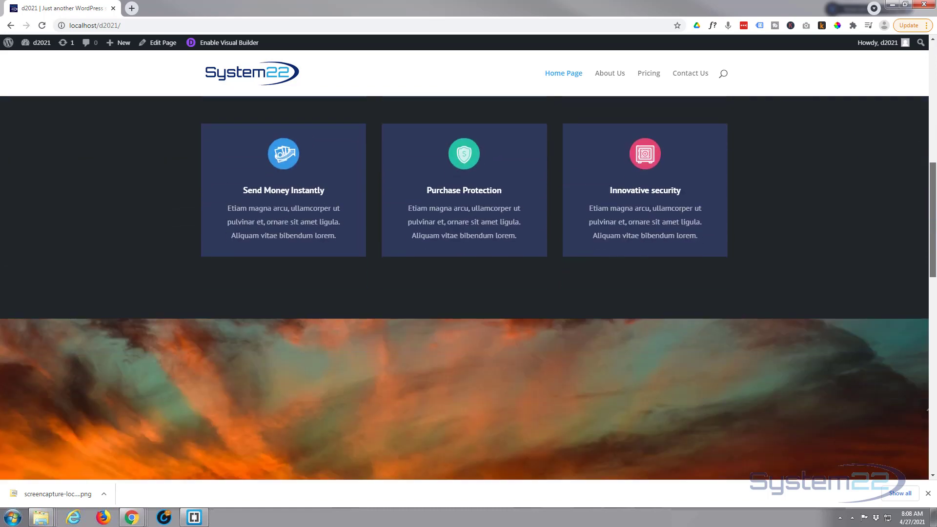
scroll(930, 168, "down", 2)
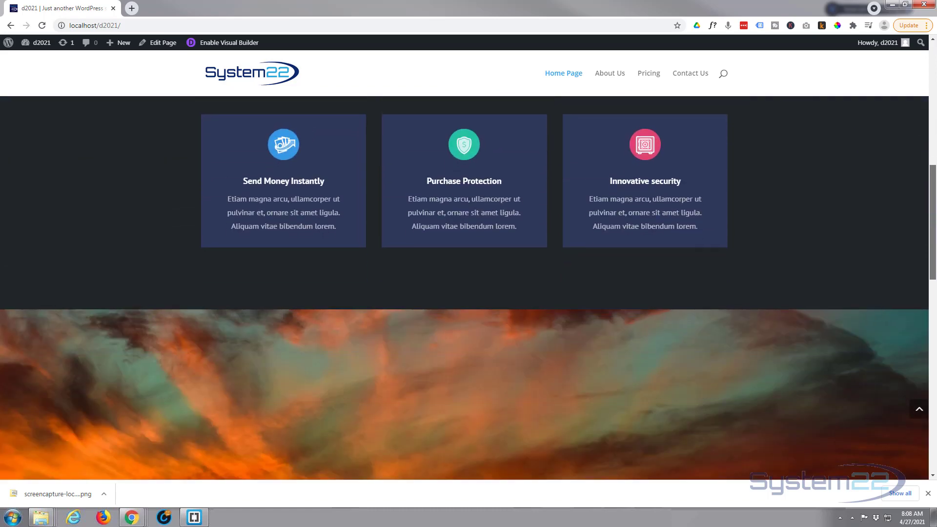
scroll(930, 168, "down", 2)
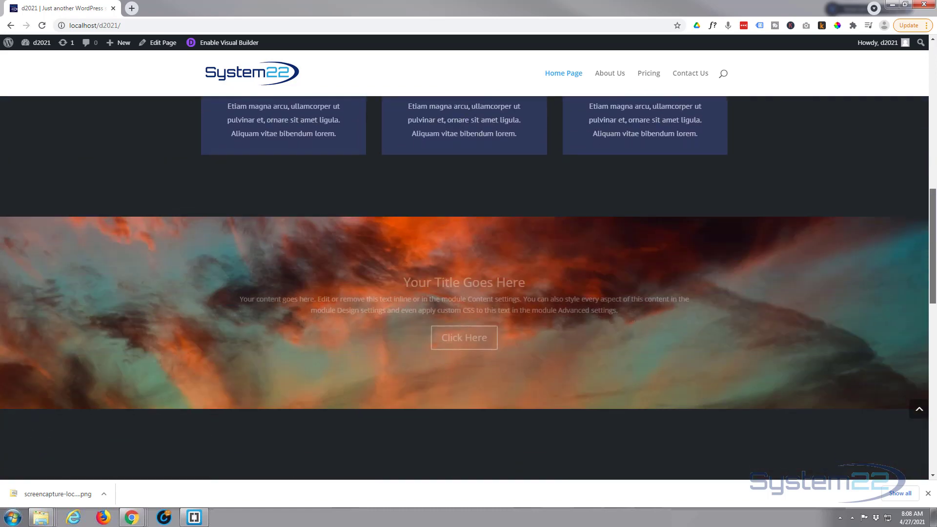
scroll(464, 283, "down", 1)
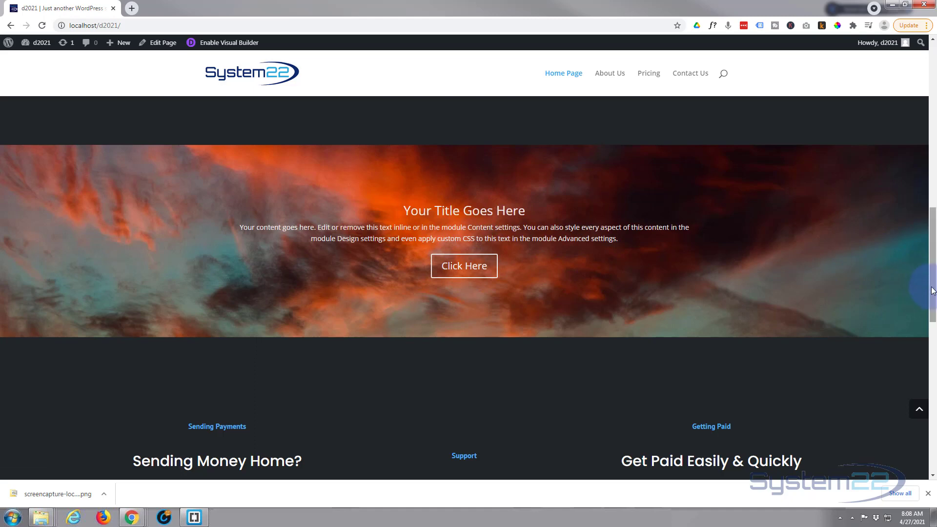
left_click_drag(932, 294, 933, 128)
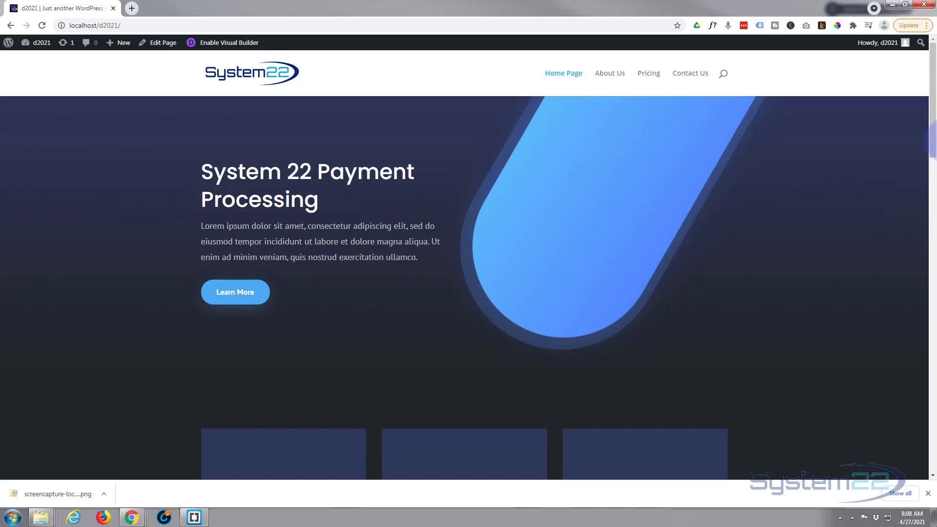
left_click_drag(932, 142, 930, 305)
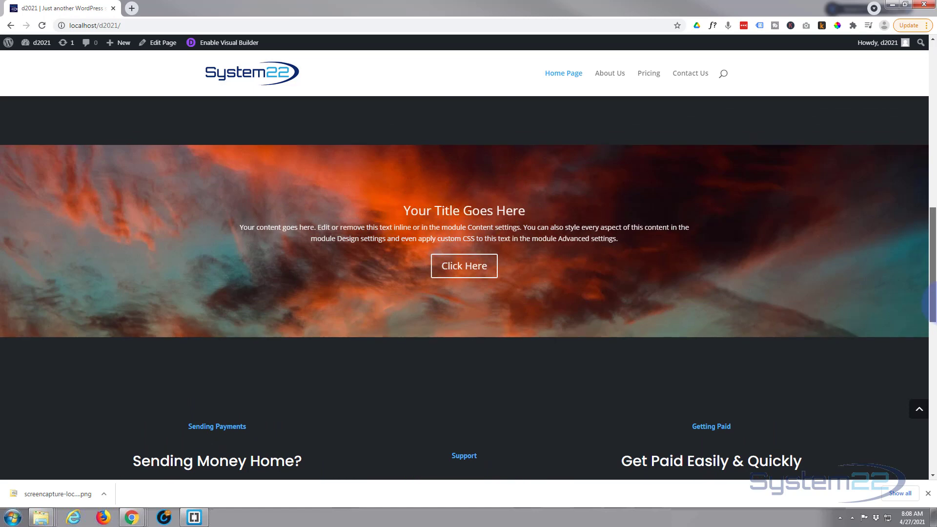